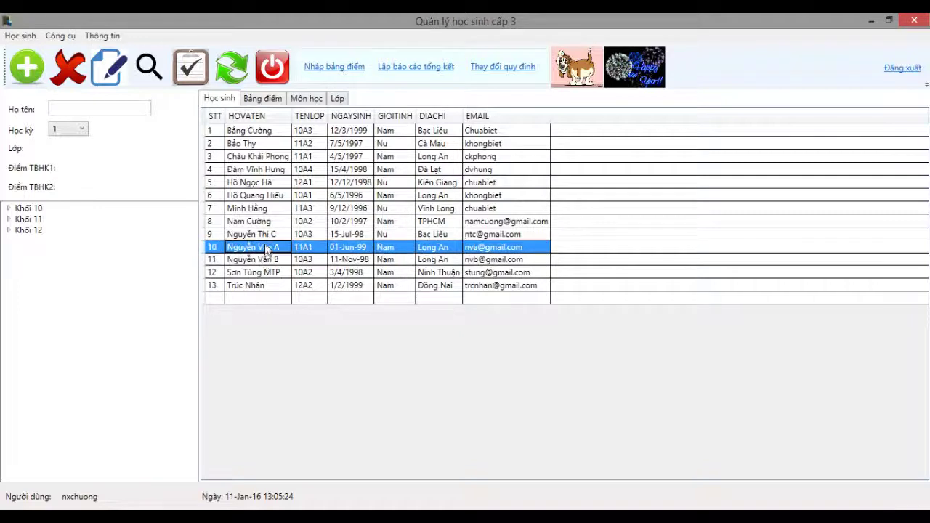
Highlight students 10, 11 and 9 one after another in the student list.
{"action": "left_click", "coordinate": [264, 237]}
{"action": "left_click", "coordinate": [266, 248]}
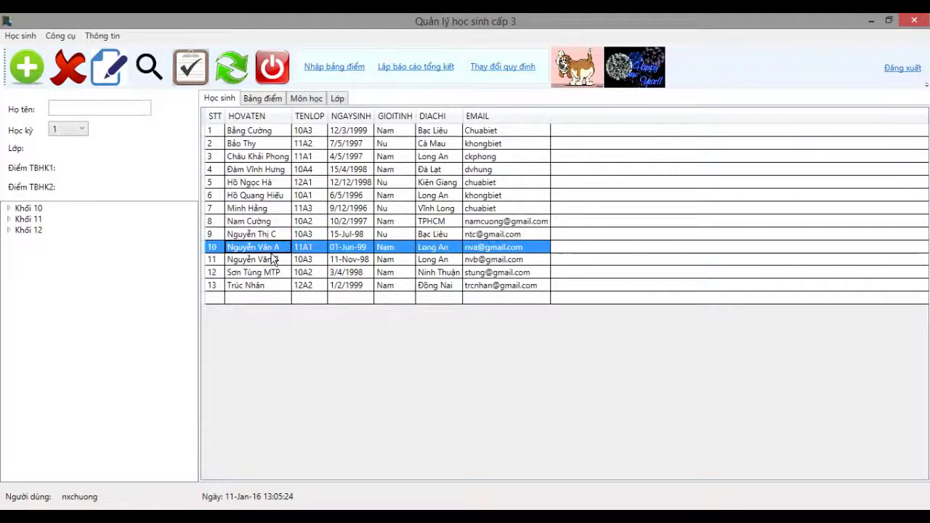
{"action": "left_click", "coordinate": [263, 261]}
{"action": "left_click", "coordinate": [264, 234]}
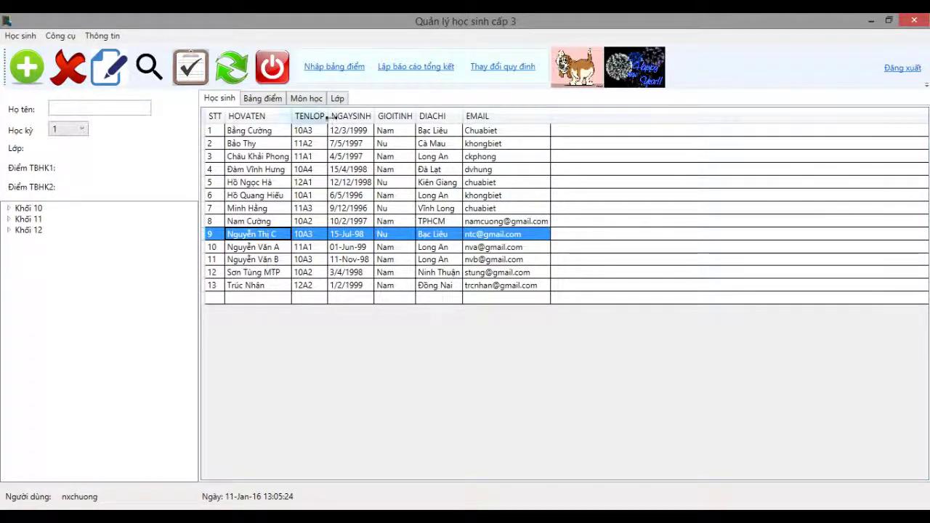
Open the subject grade entry form and look through its class, subject and semester choices.
{"action": "left_click", "coordinate": [326, 80]}
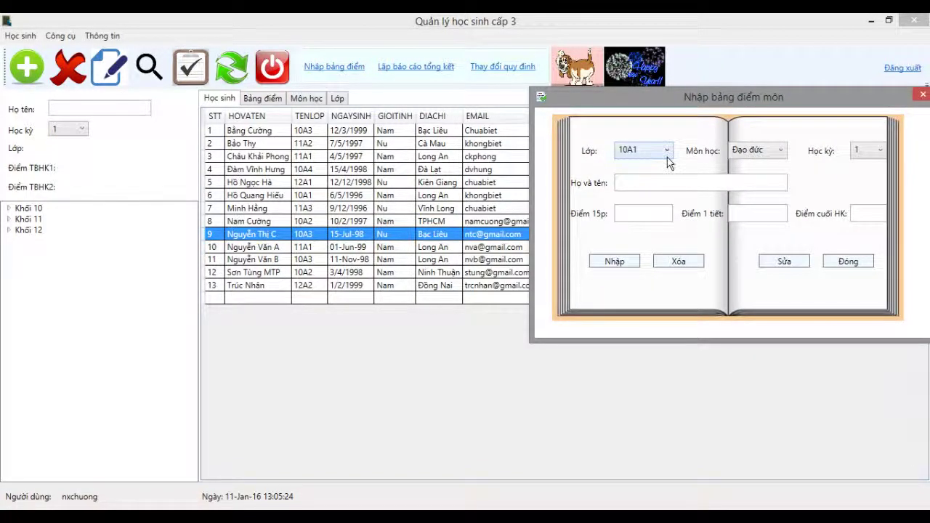
{"action": "left_click", "coordinate": [668, 153]}
{"action": "left_click", "coordinate": [667, 162]}
{"action": "left_click", "coordinate": [778, 153]}
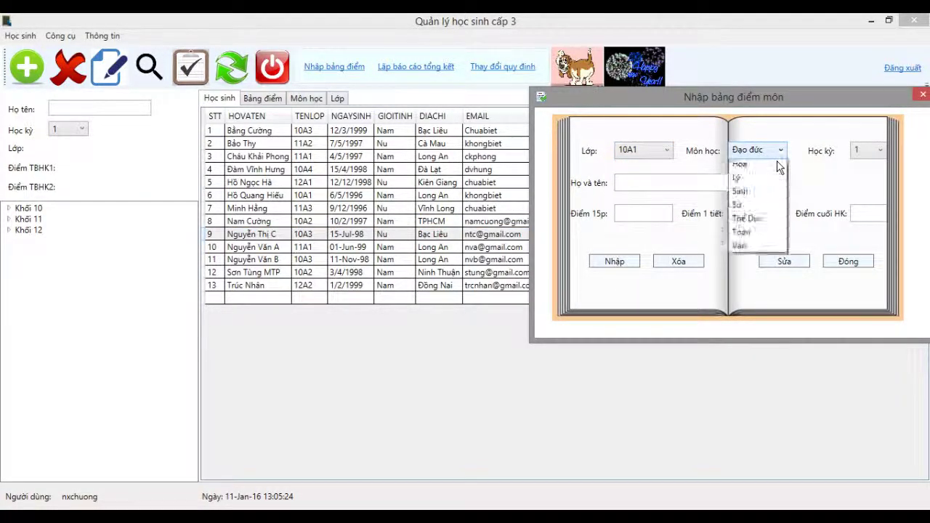
{"action": "left_click", "coordinate": [777, 163]}
{"action": "left_click", "coordinate": [886, 154]}
{"action": "left_click", "coordinate": [886, 157]}
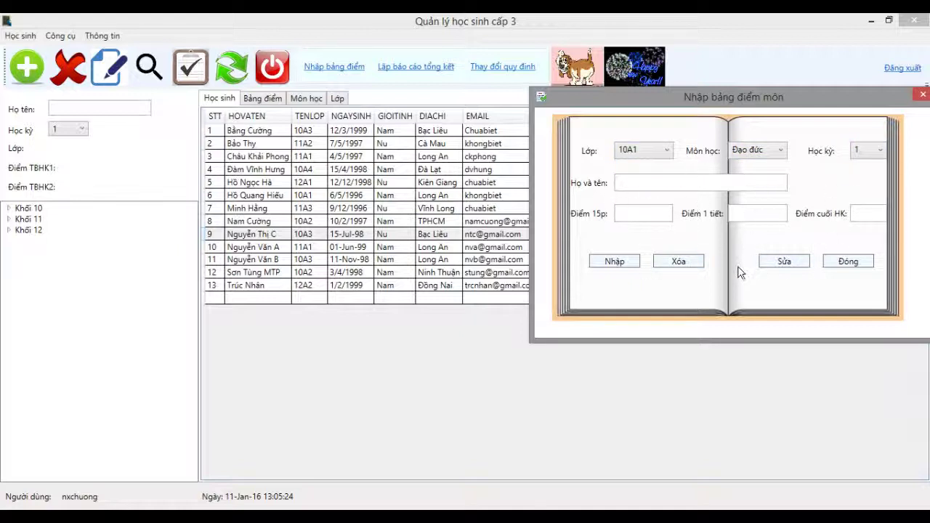
Try to add, delete and edit a grade record with the name and score fields left empty.
{"action": "left_click", "coordinate": [630, 269]}
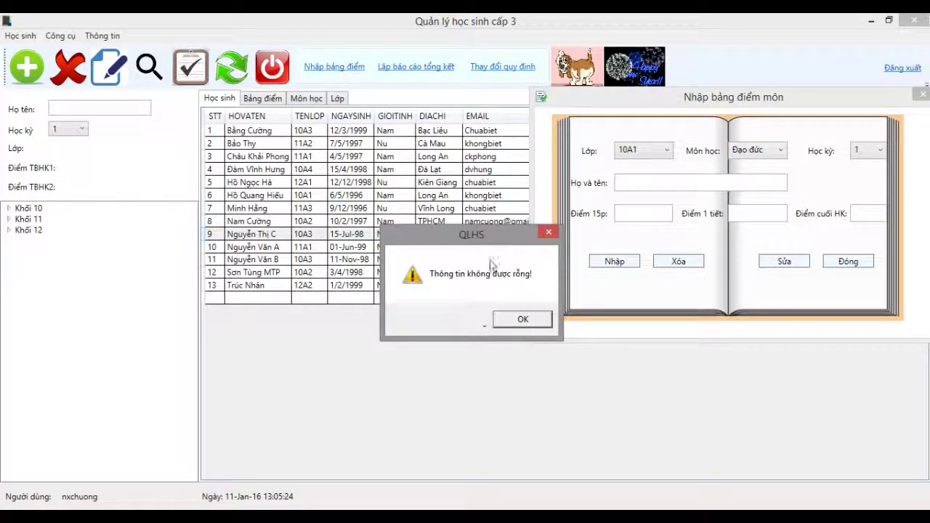
{"action": "key", "text": "Return"}
{"action": "left_click", "coordinate": [682, 264]}
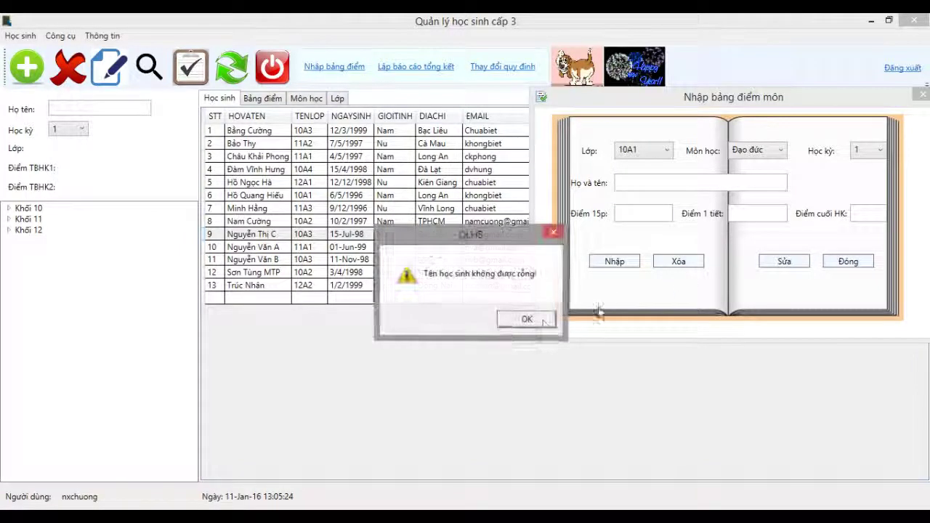
{"action": "key", "text": "Return"}
{"action": "left_click", "coordinate": [799, 263]}
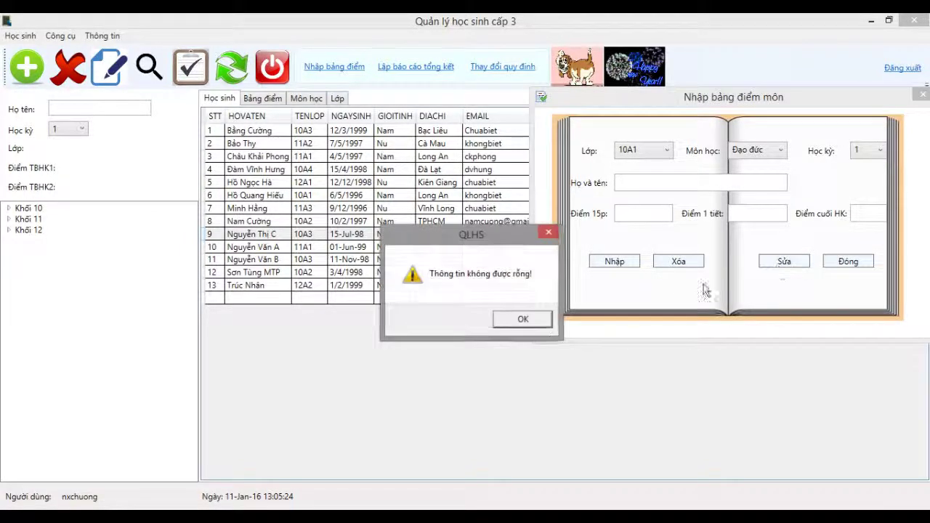
{"action": "left_click", "coordinate": [526, 321]}
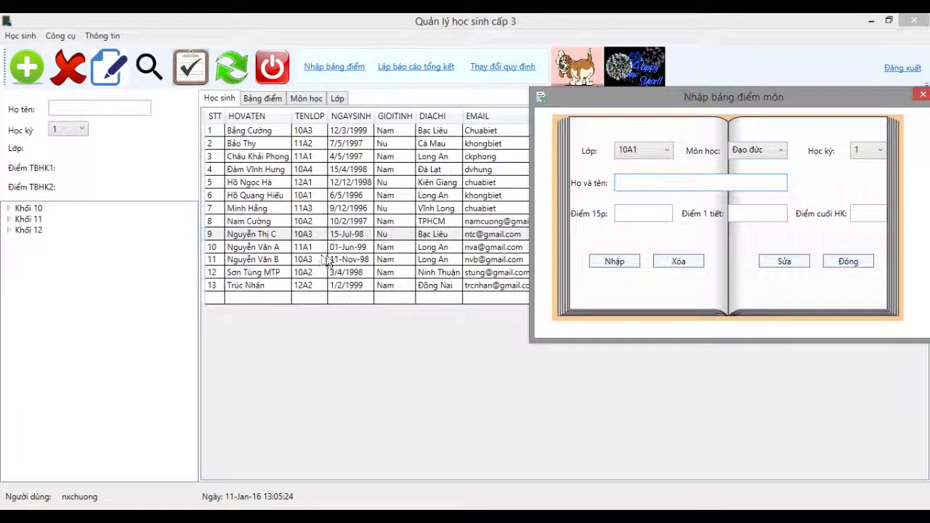
Submit student 10's Đạo đức grades for class 11A1, with the full name and 7 for the 15-minute, one-period and final scores.
{"action": "left_click", "coordinate": [654, 151]}
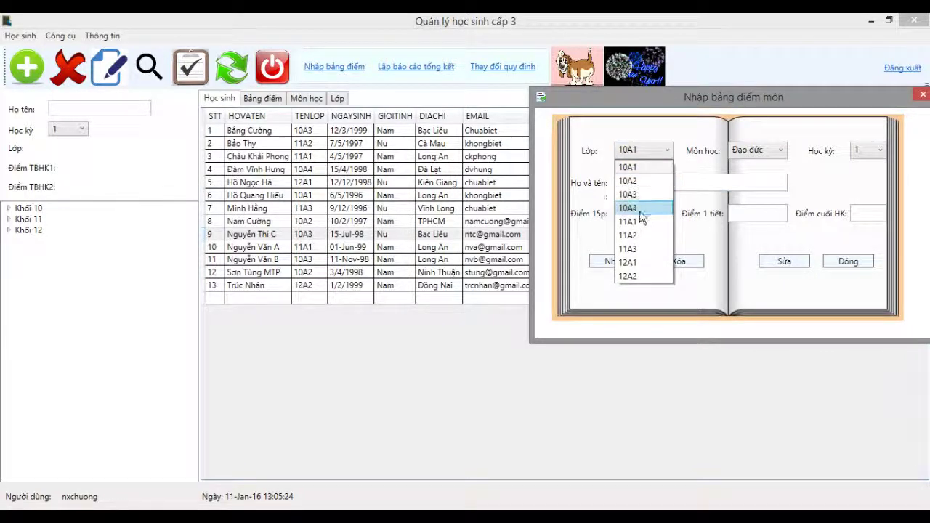
{"action": "left_click", "coordinate": [640, 210]}
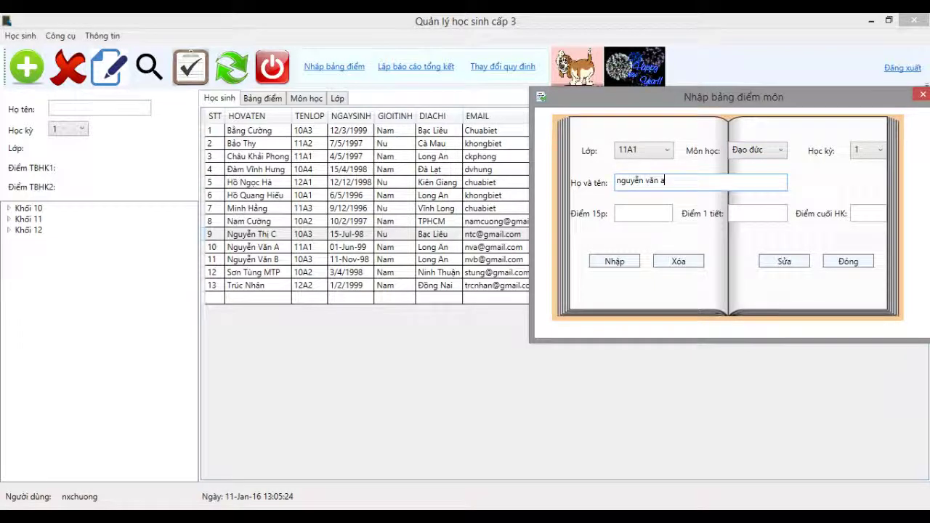
{"action": "left_click", "coordinate": [667, 217]}
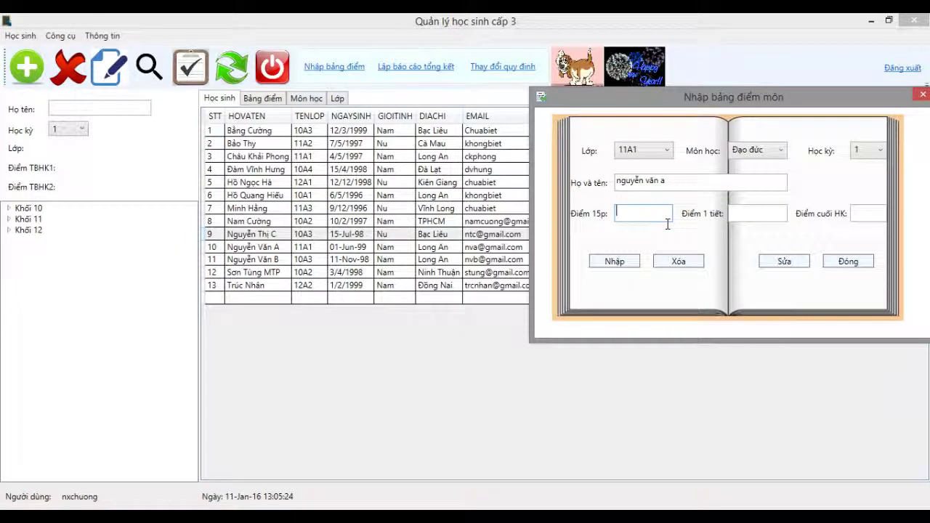
{"action": "type", "text": "7"}
{"action": "key", "text": "Tab"}
{"action": "type", "text": "7"}
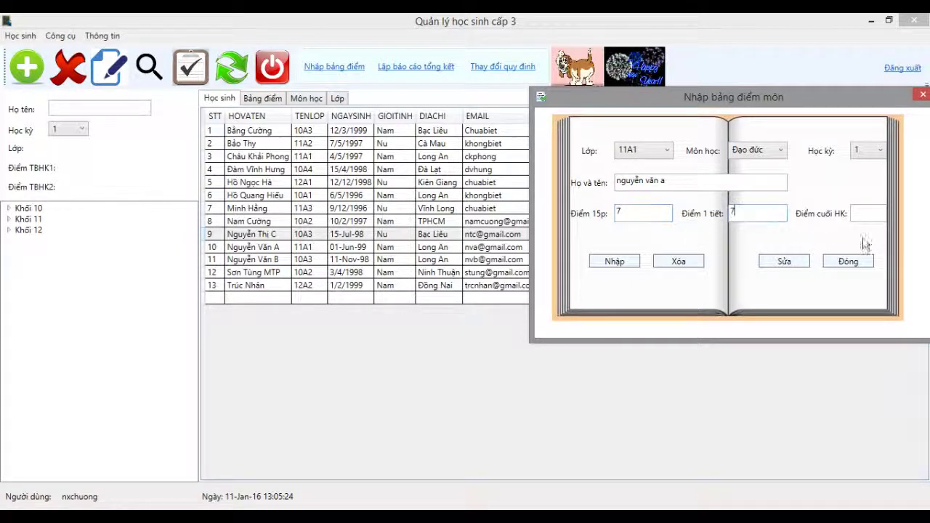
{"action": "type", "text": "7"}
{"action": "left_click", "coordinate": [626, 263]}
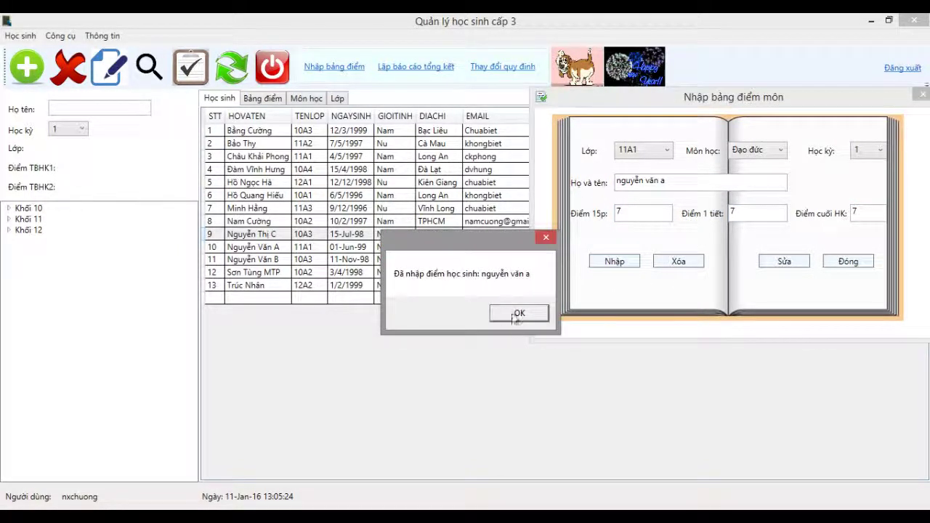
{"action": "left_click", "coordinate": [521, 313]}
Display the Bảng điểm score table and refresh its data.
{"action": "left_click", "coordinate": [262, 98]}
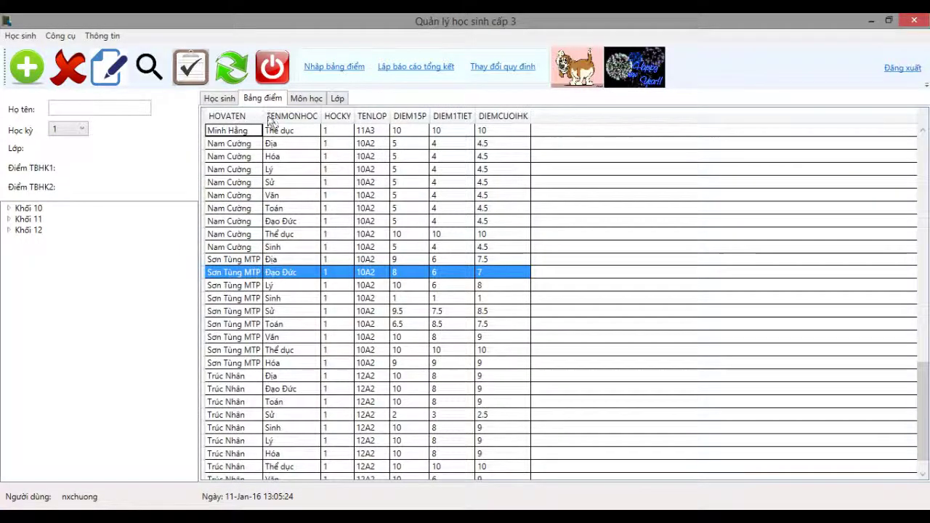
{"action": "scroll", "coordinate": [296, 180], "scroll_direction": "down", "scroll_amount": 2}
{"action": "scroll", "coordinate": [284, 150], "scroll_direction": "up", "scroll_amount": 2}
{"action": "scroll", "coordinate": [269, 124], "scroll_direction": "down", "scroll_amount": 1}
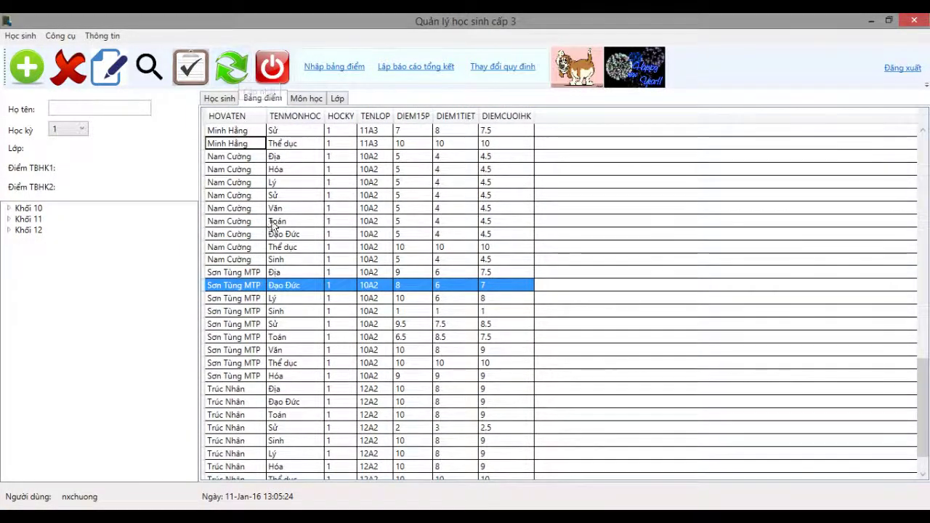
{"action": "left_click", "coordinate": [231, 67]}
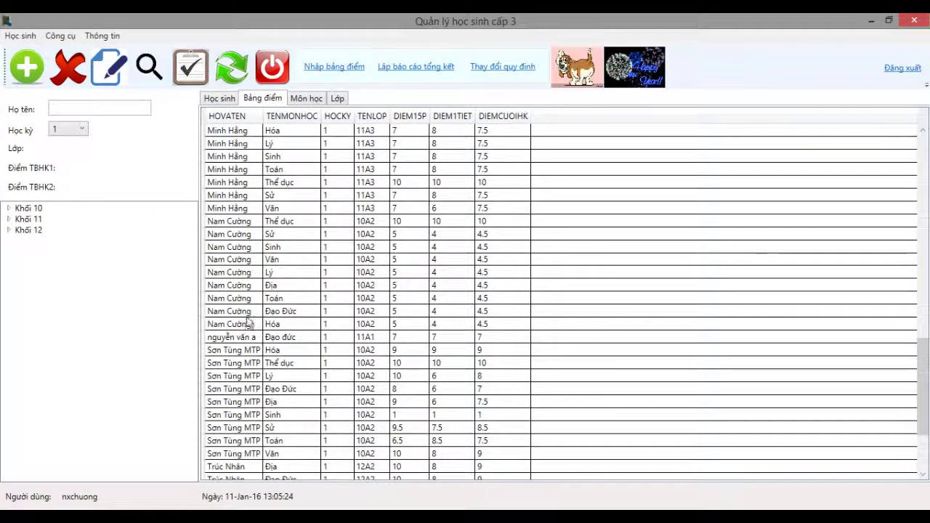
Inspect the Đạo đức record of class 11A1 across all its columns in the score table.
{"action": "left_click", "coordinate": [235, 340]}
{"action": "left_click", "coordinate": [292, 338]}
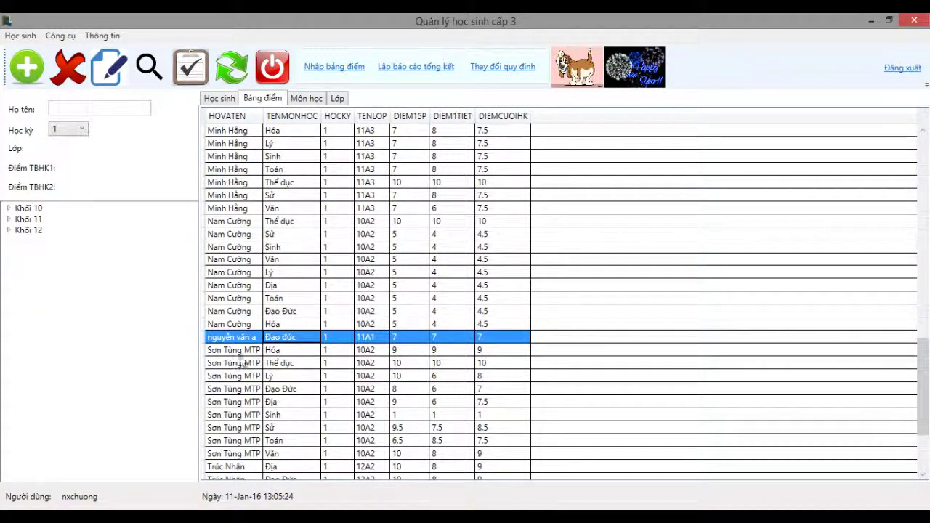
{"action": "key", "text": "Right"}
{"action": "key", "text": "Right"}
{"action": "key", "text": "Right"}
{"action": "key", "text": "Right"}
{"action": "key", "text": "Right"}
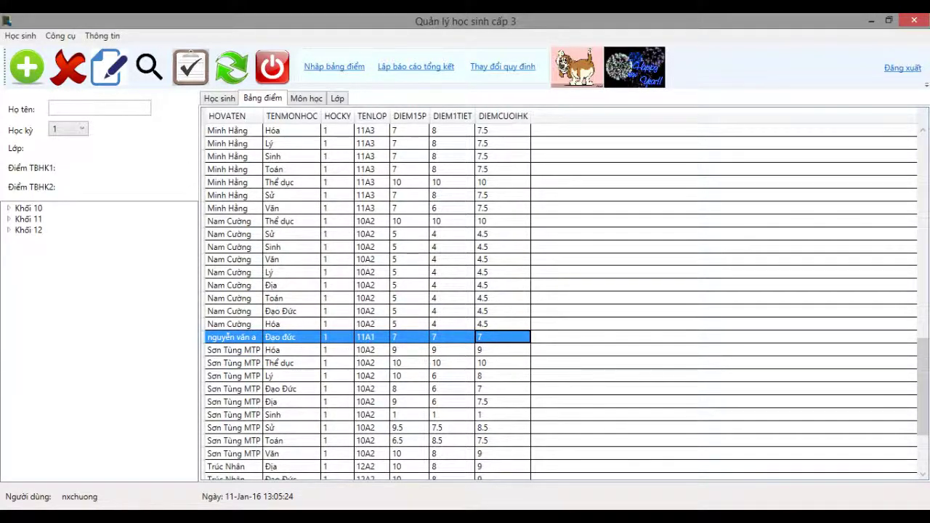
Close the duplicate grade entry form and place the remaining one beside the score records.
{"action": "left_click", "coordinate": [309, 518]}
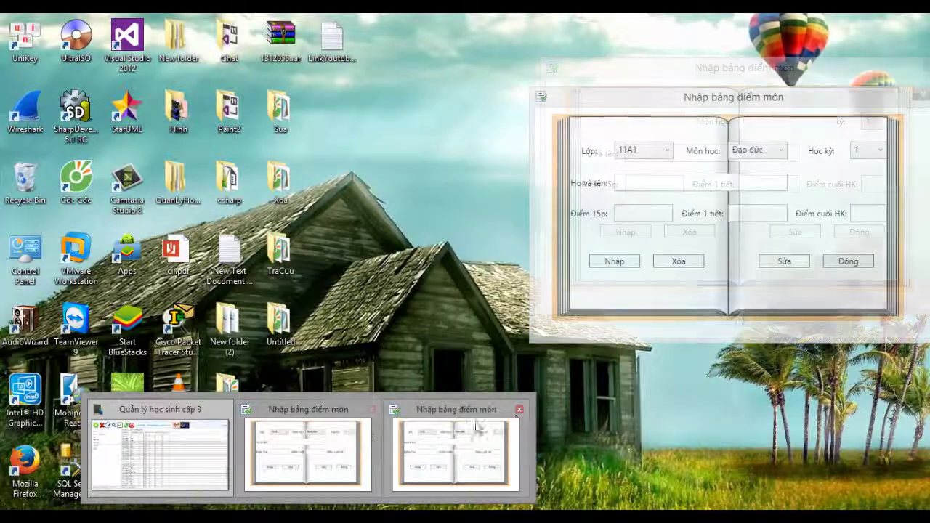
{"action": "left_click", "coordinate": [519, 409]}
{"action": "left_click", "coordinate": [425, 429]}
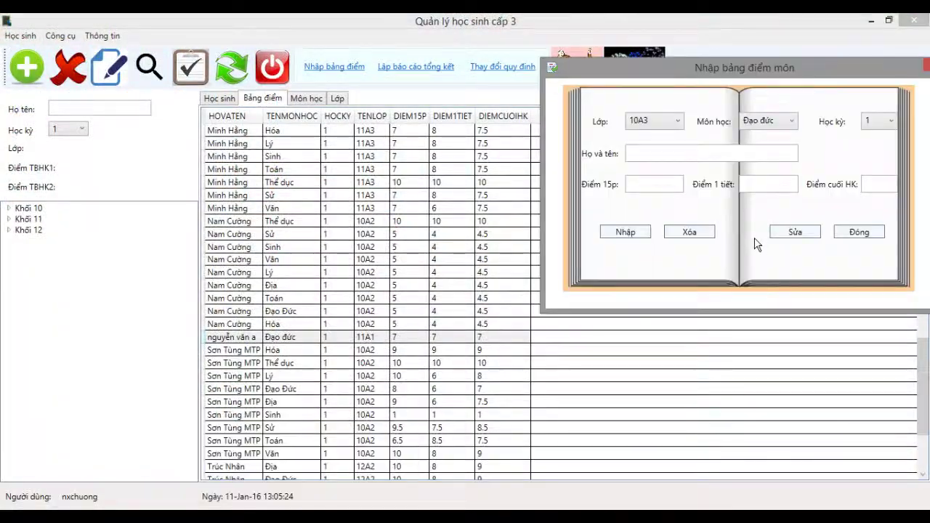
{"action": "left_click_drag", "start_coordinate": [707, 71], "coordinate": [692, 78]}
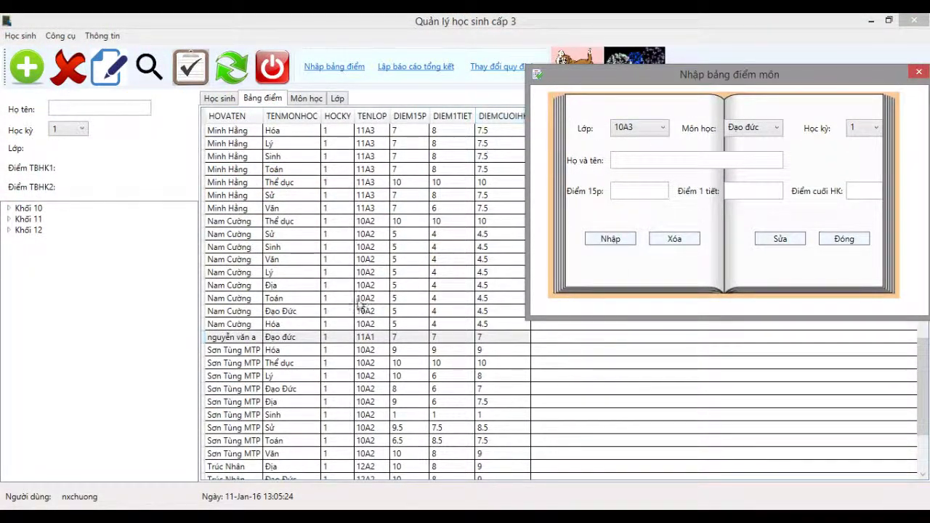
Look up student 11's name and class in the student list.
{"action": "left_click", "coordinate": [231, 105]}
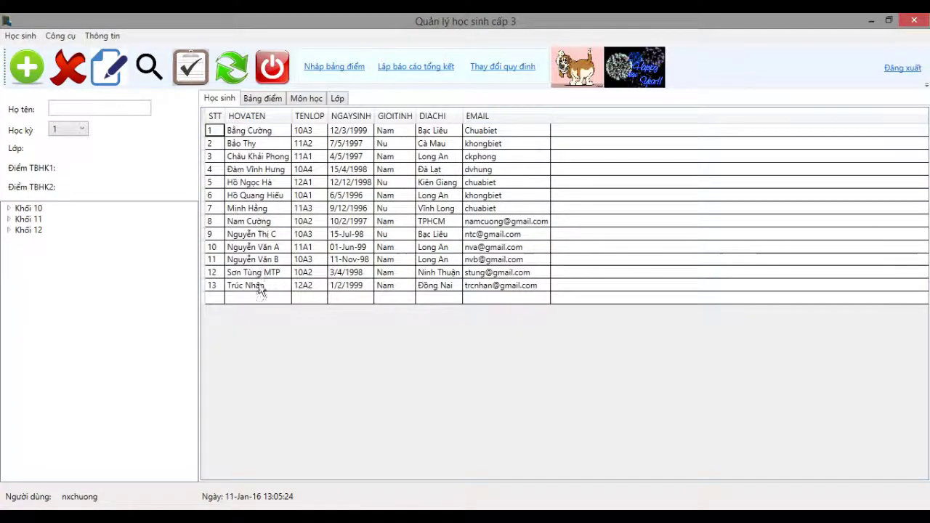
{"action": "left_click", "coordinate": [270, 262]}
{"action": "left_click", "coordinate": [312, 264]}
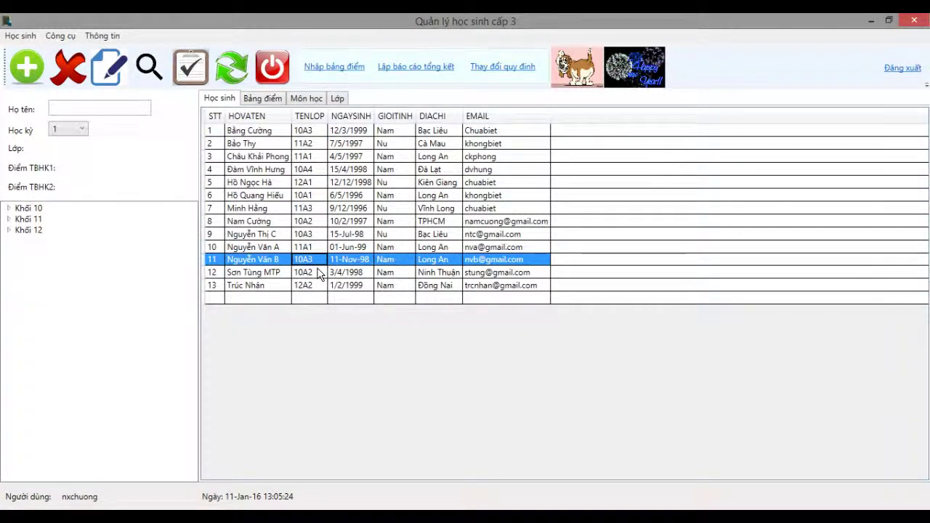
Return to the grade entry form, fill in student 11's full name and choose the subject Địa.
{"action": "mouse_move", "coordinate": [364, 461]}
{"action": "left_click", "coordinate": [384, 446]}
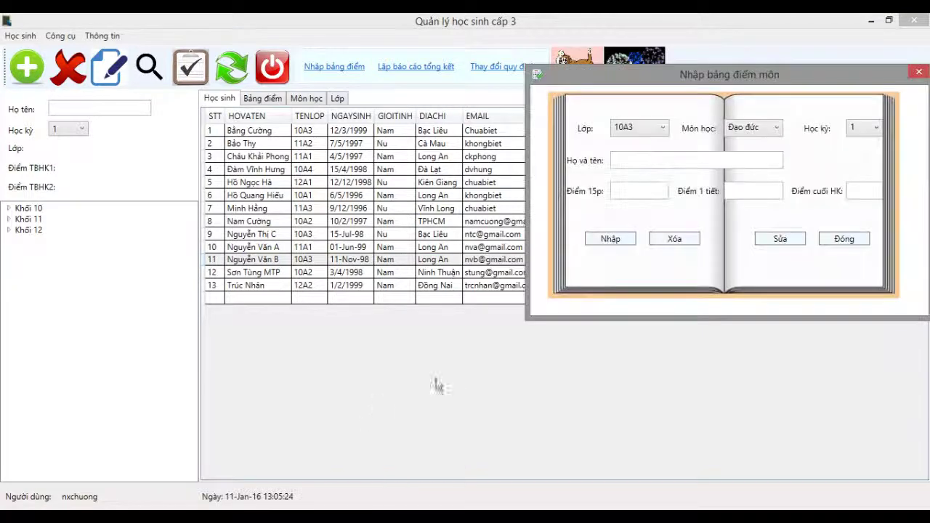
{"action": "double_click", "coordinate": [663, 143]}
{"action": "left_click", "coordinate": [670, 161]}
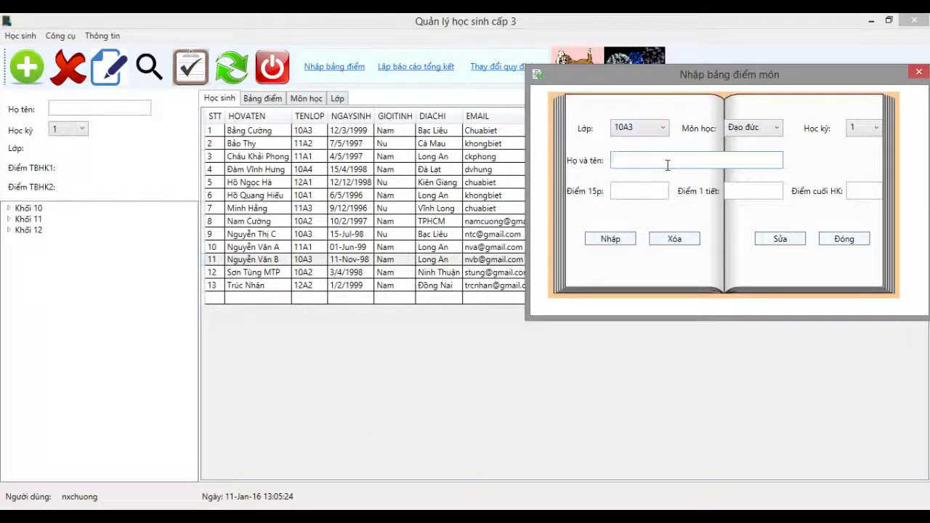
{"action": "type", "text": "ngo"}
{"action": "left_click", "coordinate": [775, 130]}
{"action": "left_click", "coordinate": [764, 155]}
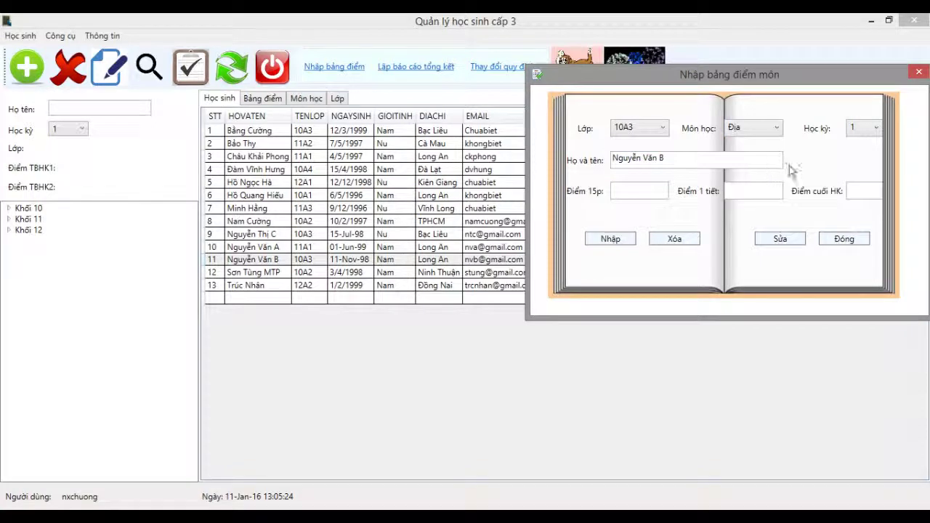
Enter 8 for the 15-minute score, 9 for one period and 8.5 for the final, and submit the record.
{"action": "type", "text": "8"}
{"action": "left_click", "coordinate": [756, 191]}
{"action": "type", "text": "9"}
{"action": "left_click", "coordinate": [859, 204]}
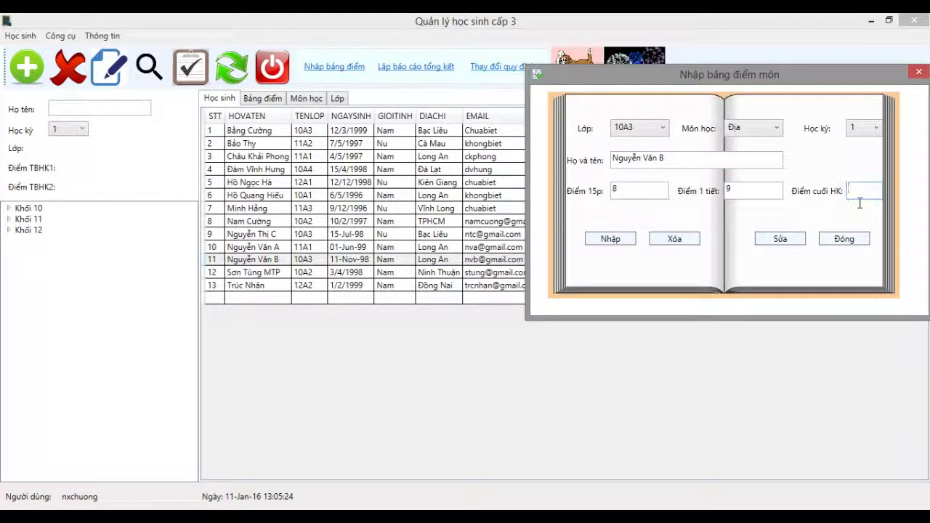
{"action": "type", "text": "8.5"}
{"action": "left_click", "coordinate": [605, 242]}
{"action": "left_click", "coordinate": [535, 318]}
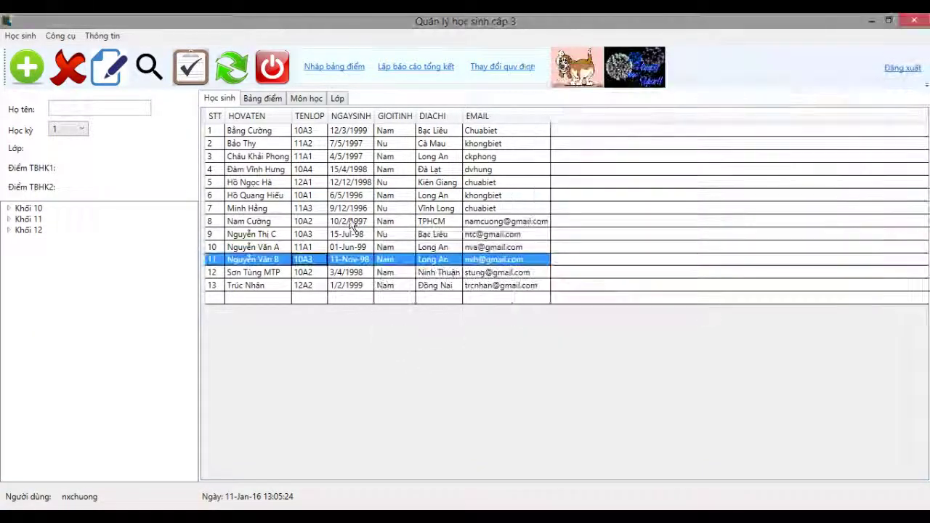
Refresh the Bảng điểm score table and check each column of the Địa record for class 10A3.
{"action": "left_click", "coordinate": [258, 99]}
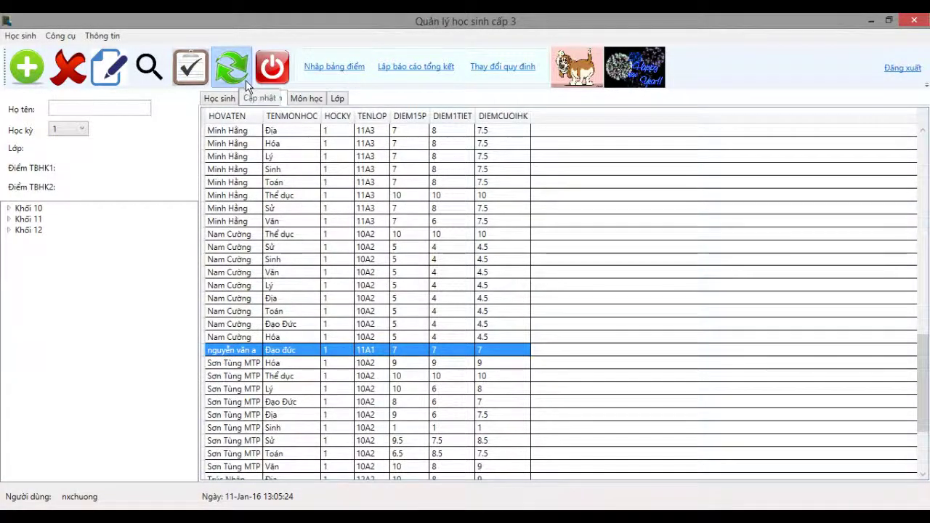
{"action": "left_click", "coordinate": [246, 80]}
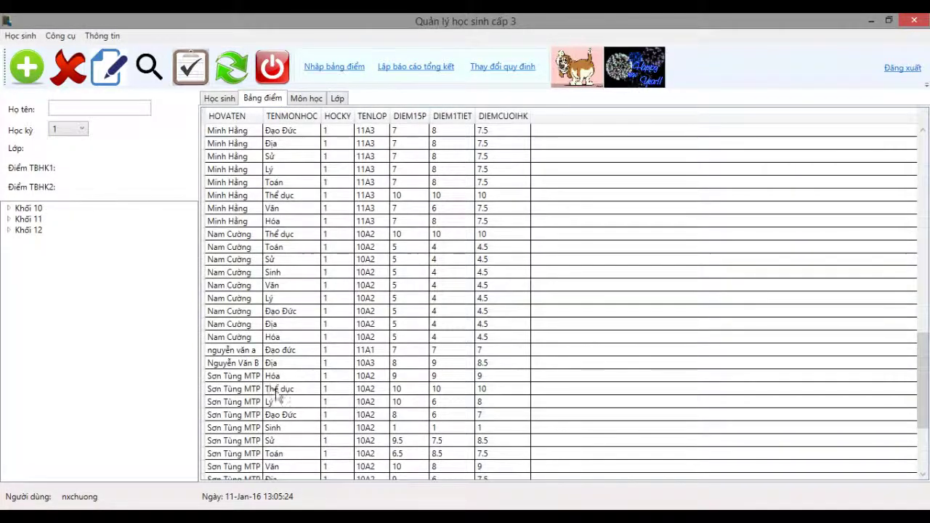
{"action": "left_click", "coordinate": [251, 363]}
{"action": "left_click", "coordinate": [305, 364]}
{"action": "key", "text": "Tab"}
{"action": "key", "text": "Tab"}
{"action": "key", "text": "Tab"}
{"action": "key", "text": "Tab"}
{"action": "key", "text": "Tab"}
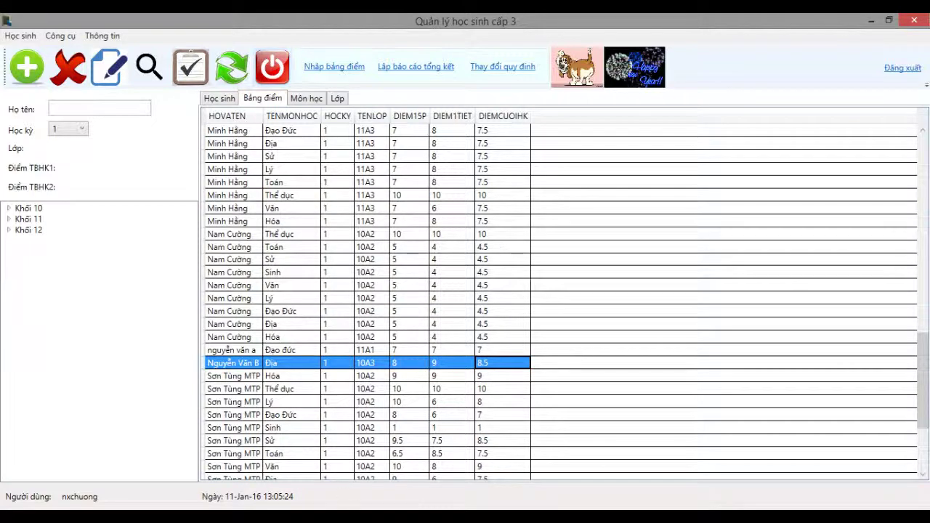
Look up student 9 in the student list, fill in their full name in the grade entry form and choose the subject Hóa.
{"action": "left_click", "coordinate": [228, 169]}
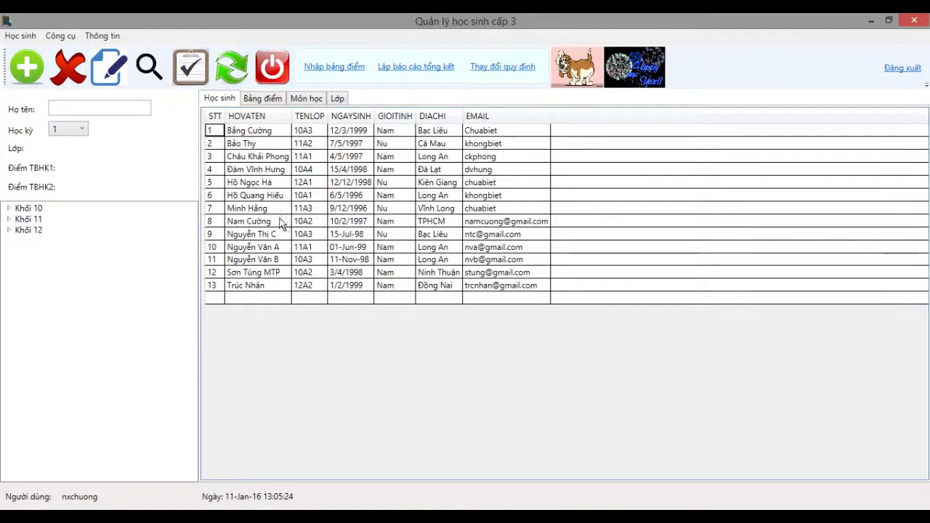
{"action": "left_click", "coordinate": [384, 447]}
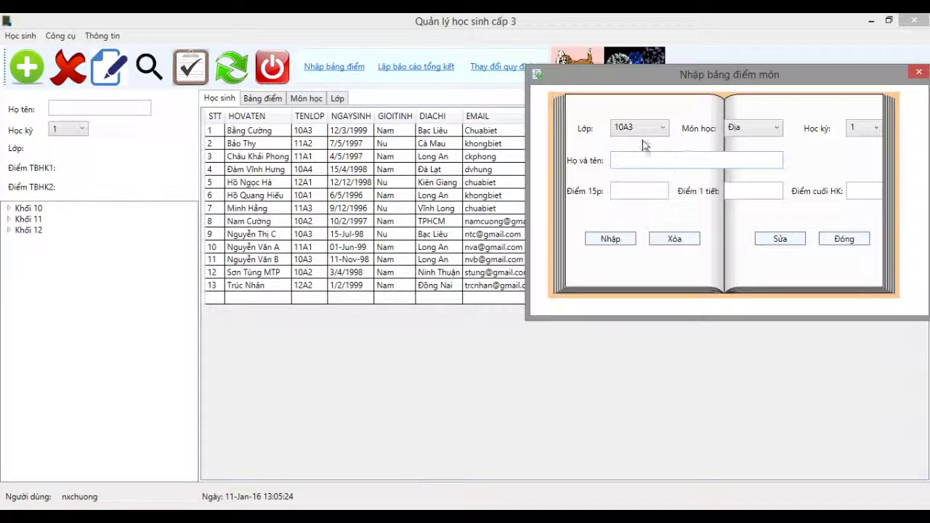
{"action": "left_click_drag", "start_coordinate": [620, 76], "coordinate": [644, 79]}
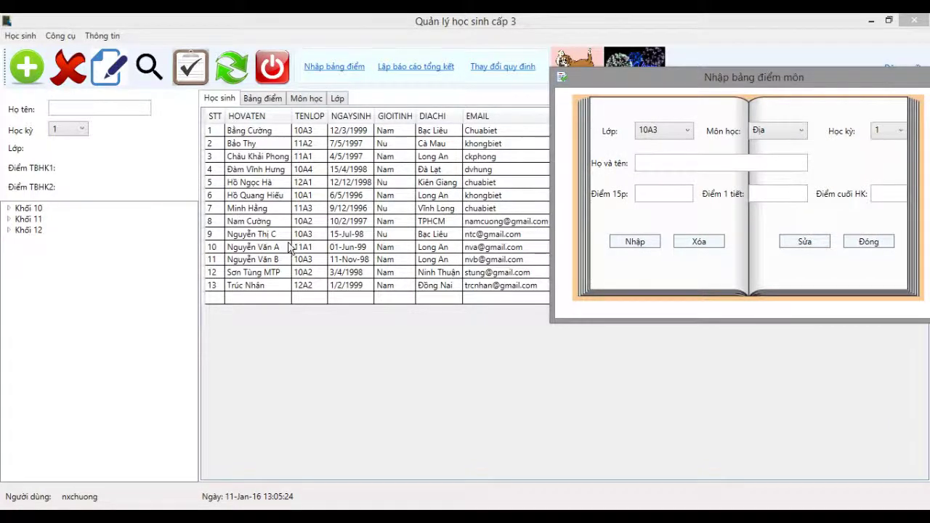
{"action": "left_click", "coordinate": [693, 164]}
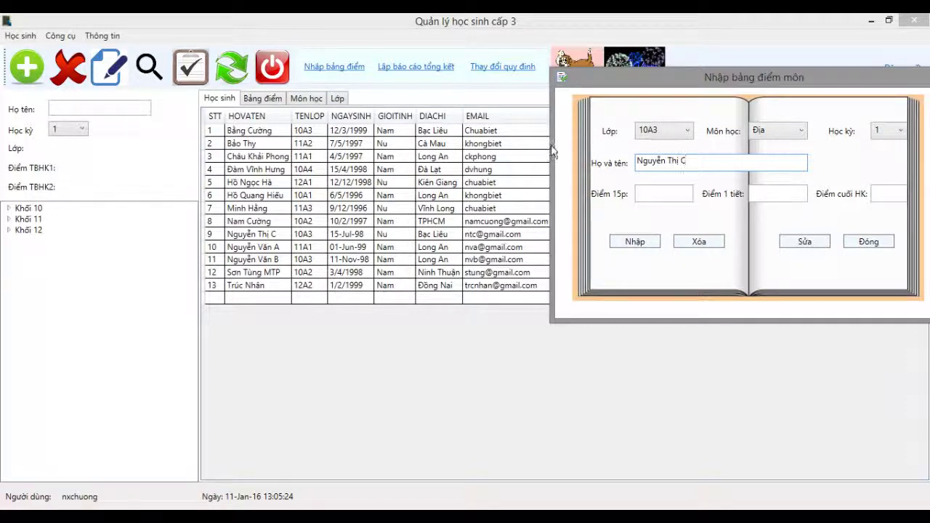
{"action": "left_click", "coordinate": [800, 130]}
{"action": "left_click", "coordinate": [764, 175]}
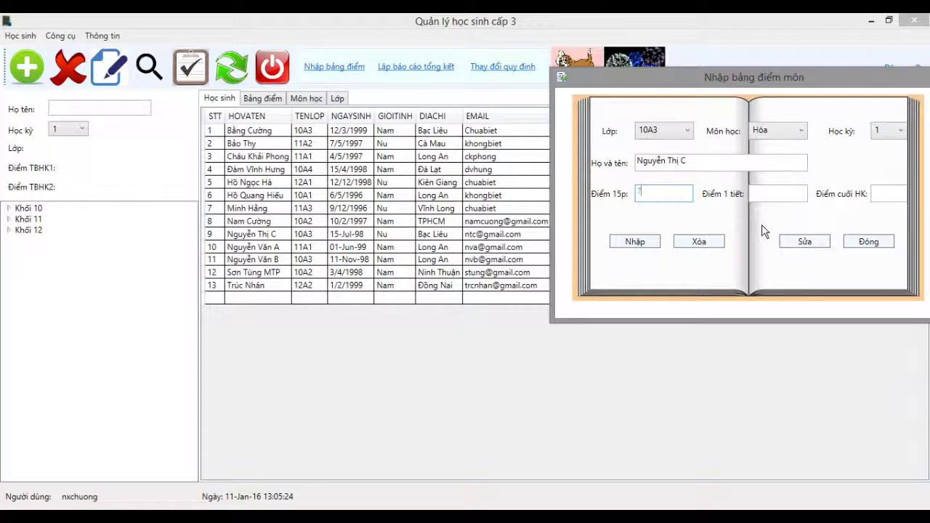
Enter 7 for the 15-minute score, 6 for one period and 6.5 for the final, and submit the Hóa record.
{"action": "left_click", "coordinate": [796, 203]}
{"action": "type", "text": "6"}
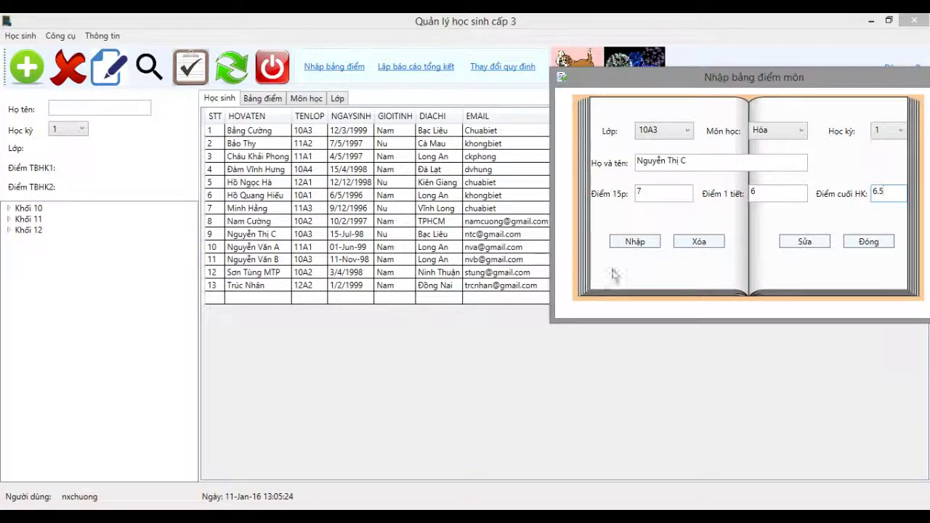
{"action": "left_click", "coordinate": [649, 245]}
{"action": "left_click", "coordinate": [520, 313]}
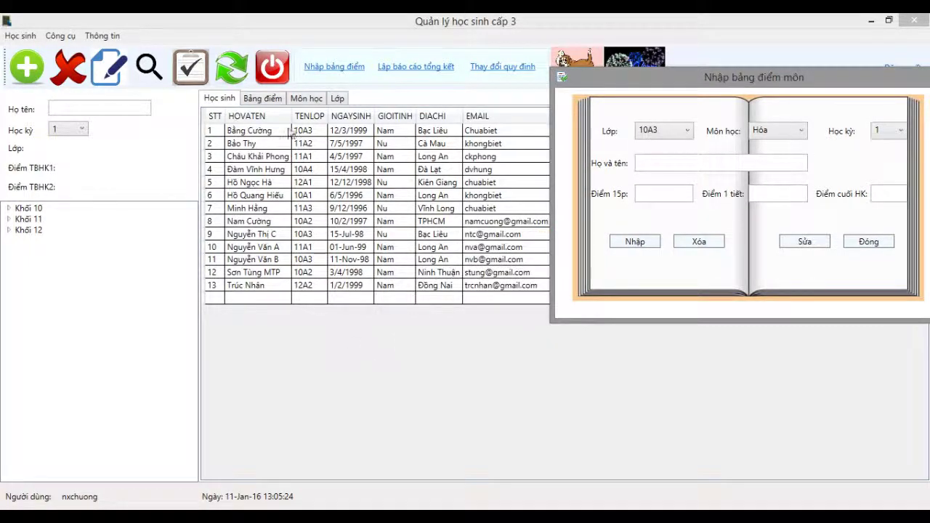
Refresh the Bảng điểm score table and check the columns of the Hóa record for class 10A3.
{"action": "left_click", "coordinate": [263, 98]}
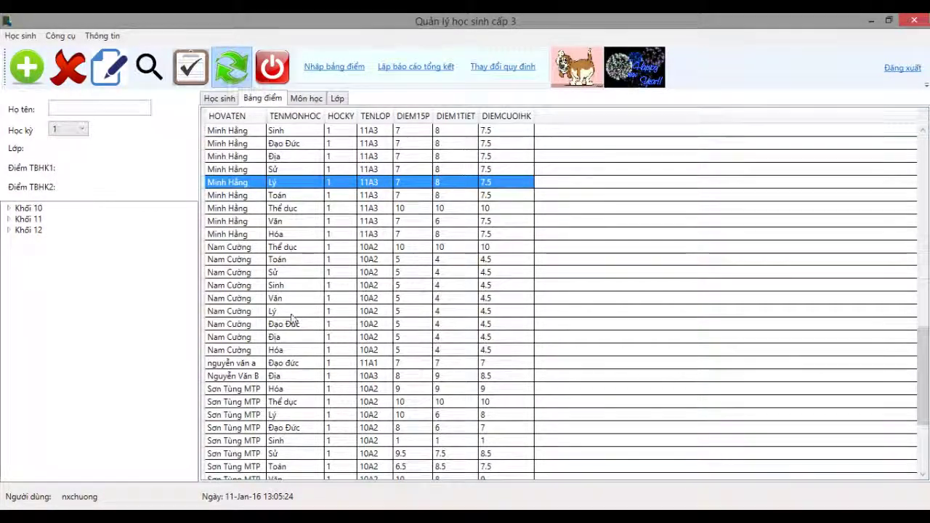
{"action": "left_click", "coordinate": [233, 73]}
{"action": "scroll", "coordinate": [295, 335], "scroll_direction": "down", "scroll_amount": 2}
{"action": "left_click", "coordinate": [274, 286]}
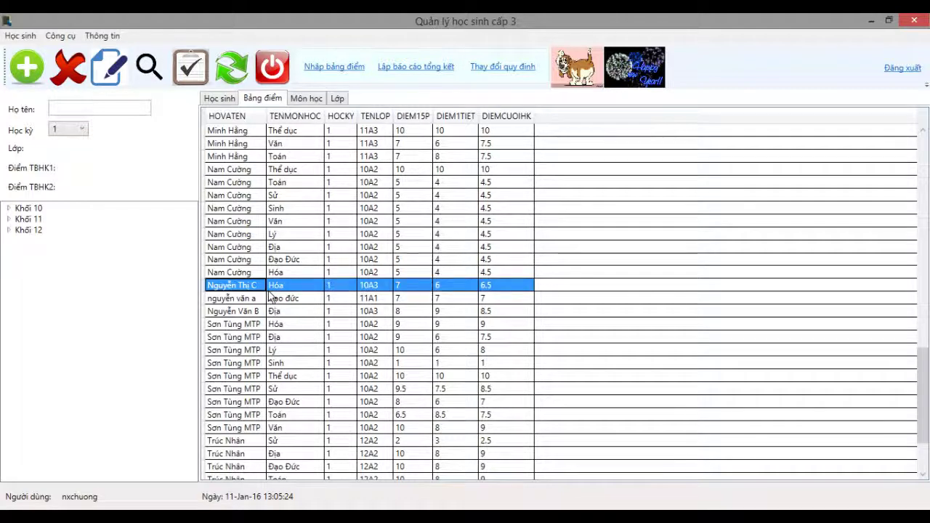
{"action": "key", "text": "Tab"}
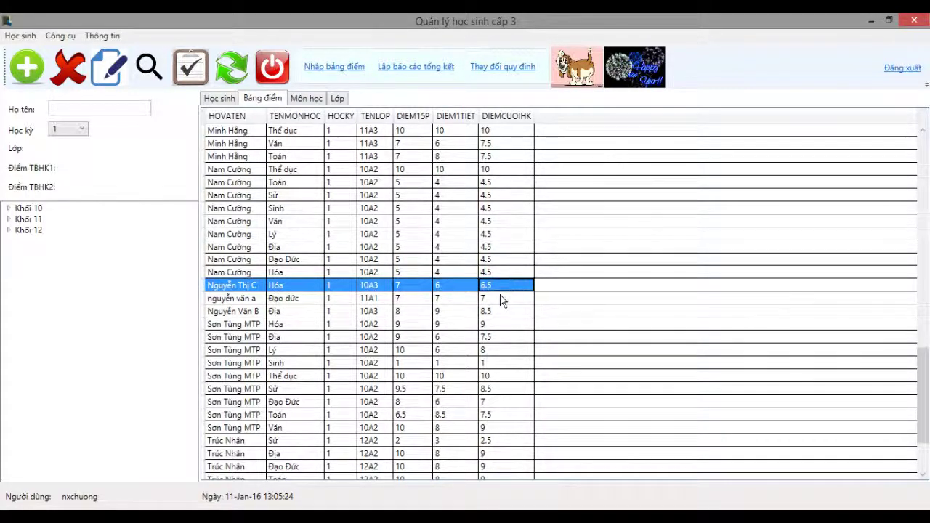
Glance at the student list, return to the score table and select the adjacent Hóa, Đạo đức and Địa records of classes 10A3 and 11A1.
{"action": "left_click", "coordinate": [223, 104]}
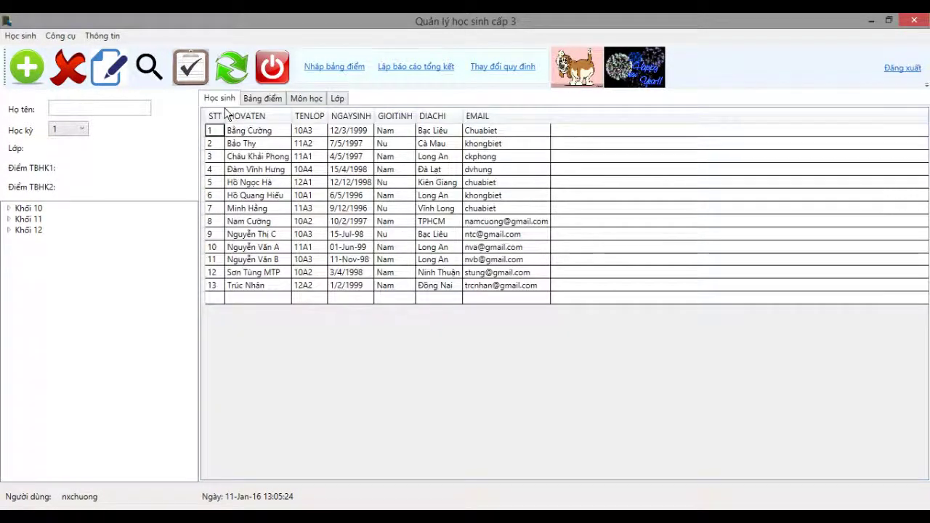
{"action": "left_click", "coordinate": [262, 102]}
{"action": "scroll", "coordinate": [337, 363], "scroll_direction": "down", "scroll_amount": 1}
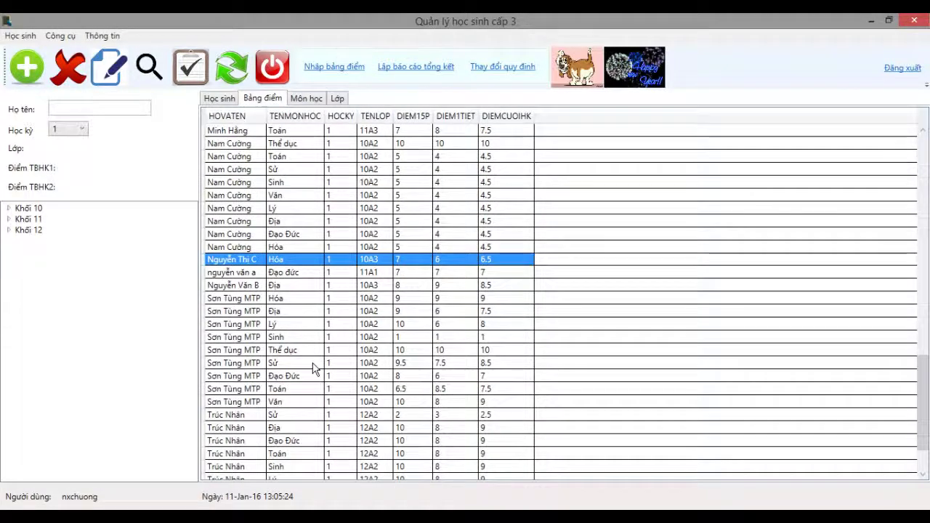
{"action": "left_click_drag", "start_coordinate": [220, 264], "coordinate": [235, 291]}
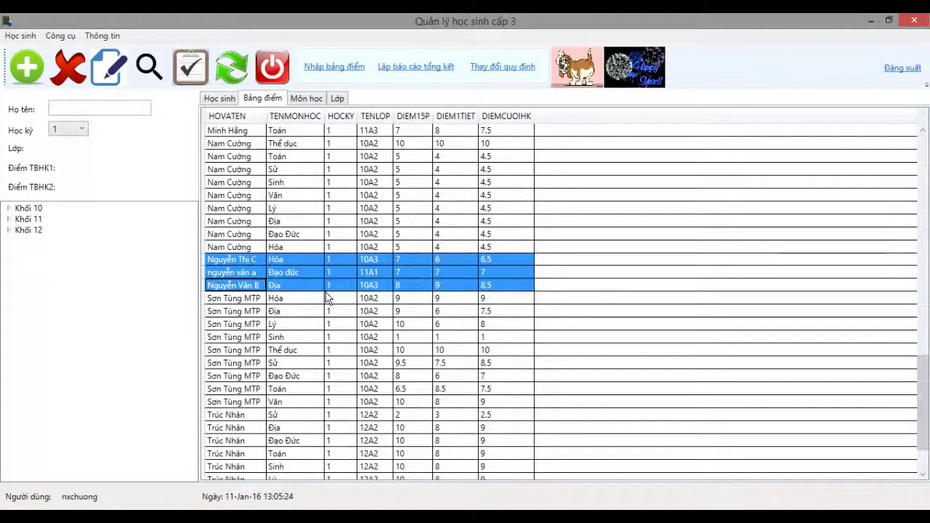
{"action": "key", "text": "Delete"}
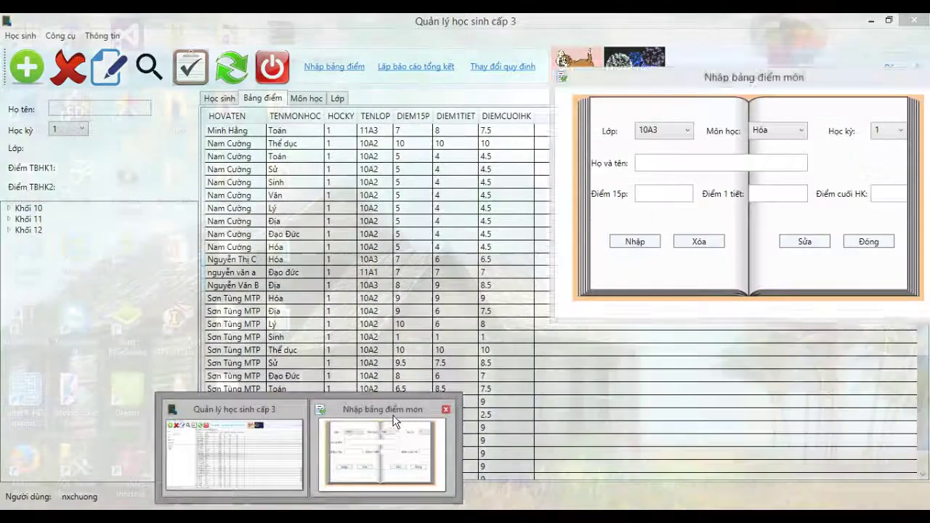
Bring up the grade entry form again, choose the subject Địa and fill in student 11's full name.
{"action": "left_click", "coordinate": [395, 432]}
{"action": "left_click_drag", "start_coordinate": [795, 95], "coordinate": [762, 77]}
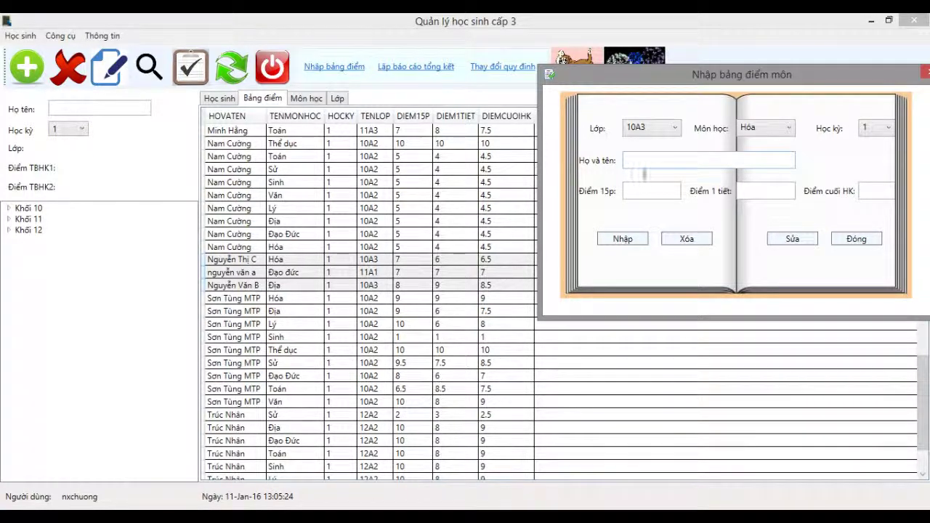
{"action": "left_click", "coordinate": [663, 167]}
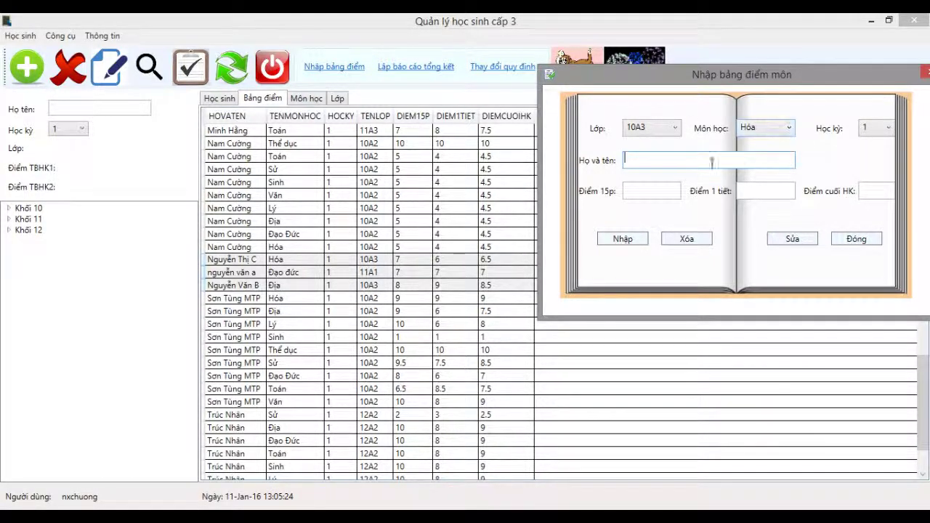
{"action": "left_click", "coordinate": [789, 128]}
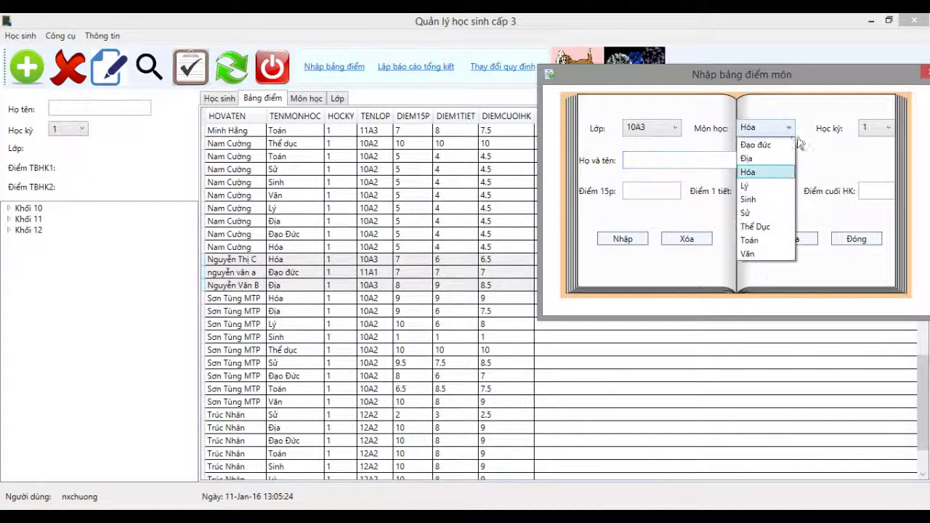
{"action": "left_click", "coordinate": [771, 157]}
{"action": "left_click", "coordinate": [677, 163]}
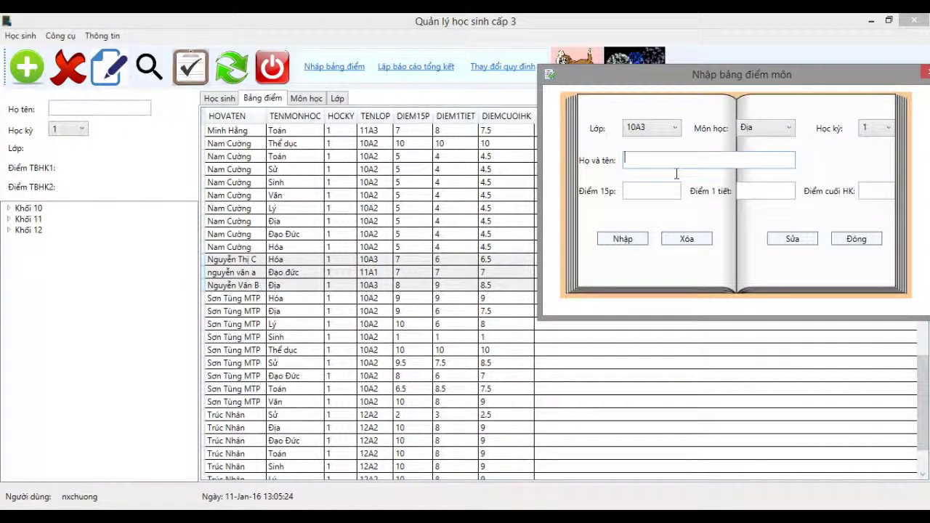
{"action": "type", "text": "Ng"}
{"action": "type", "text": "uyễn Vna"}
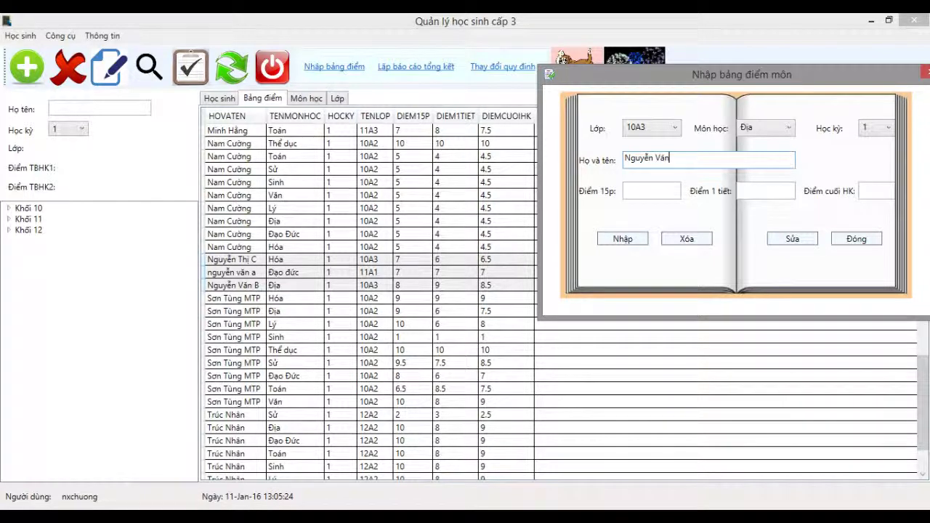
{"action": "type", "text": " B"}
Set the 15-minute, one-period and final scores to 4 each and save them as an edit of the Địa record.
{"action": "left_click", "coordinate": [653, 193]}
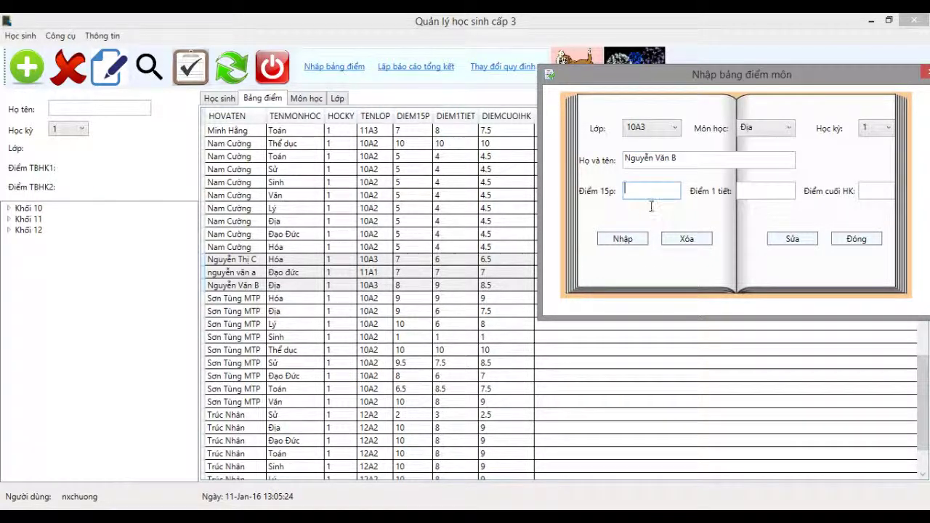
{"action": "type", "text": "5"}
{"action": "left_click", "coordinate": [768, 195]}
{"action": "type", "text": "4"}
{"action": "left_click", "coordinate": [783, 202]}
{"action": "left_click", "coordinate": [876, 190]}
{"action": "type", "text": "4"}
{"action": "left_click", "coordinate": [799, 247]}
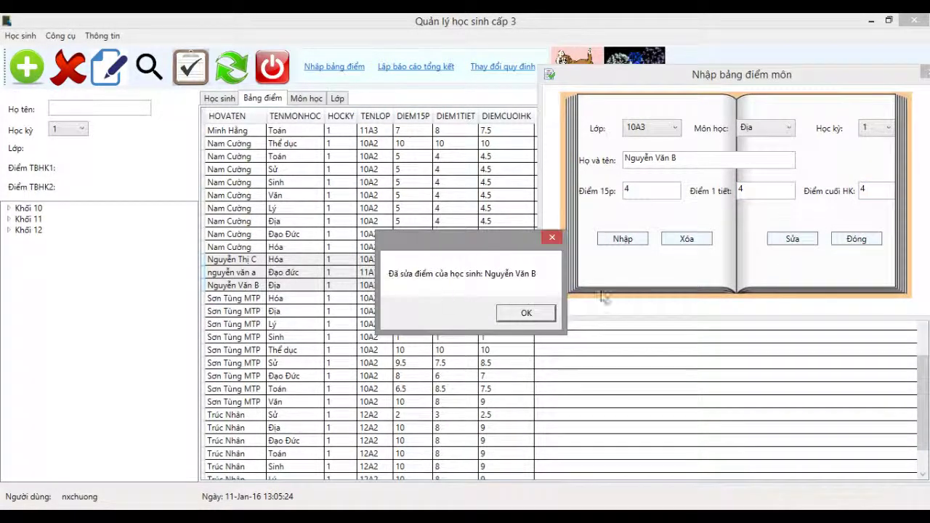
{"action": "left_click", "coordinate": [530, 311]}
Refresh the score table and check the edited Địa record for class 10A3.
{"action": "left_click", "coordinate": [235, 285]}
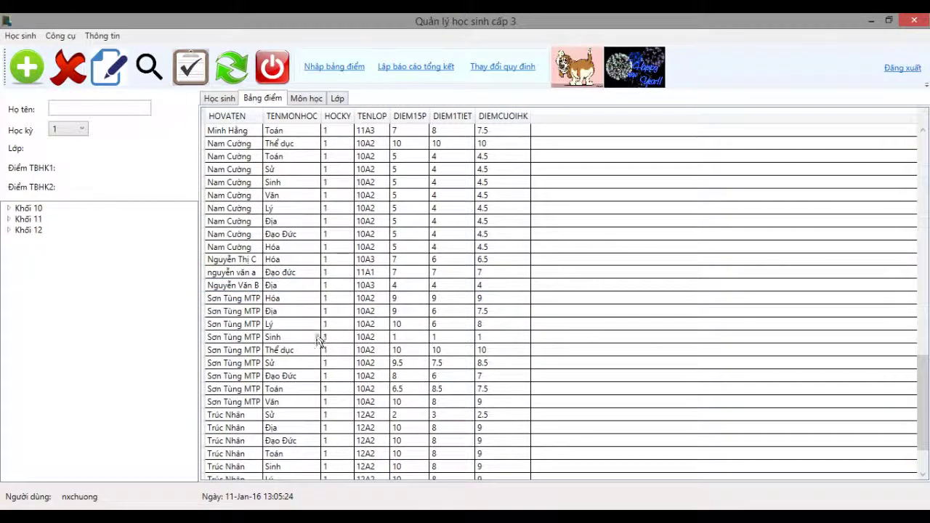
{"action": "left_click", "coordinate": [326, 287]}
{"action": "key", "text": "Up"}
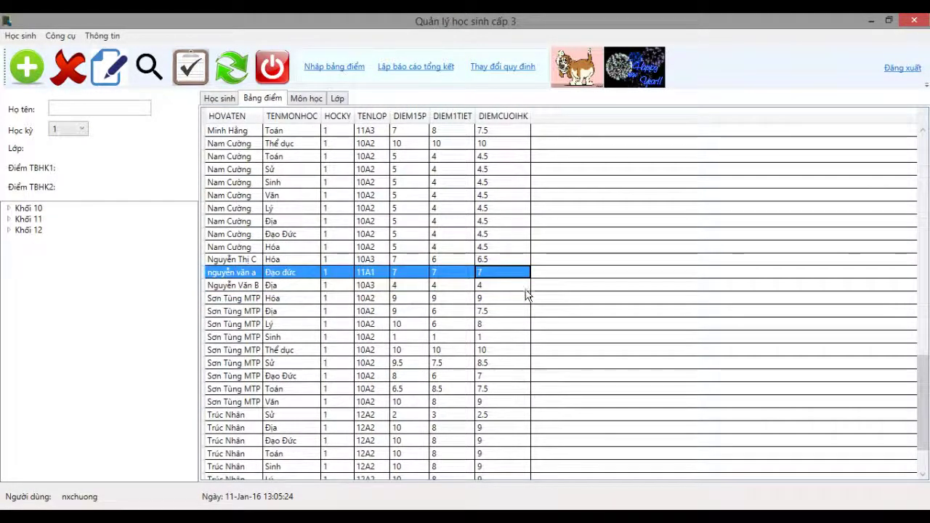
{"action": "key", "text": "Down"}
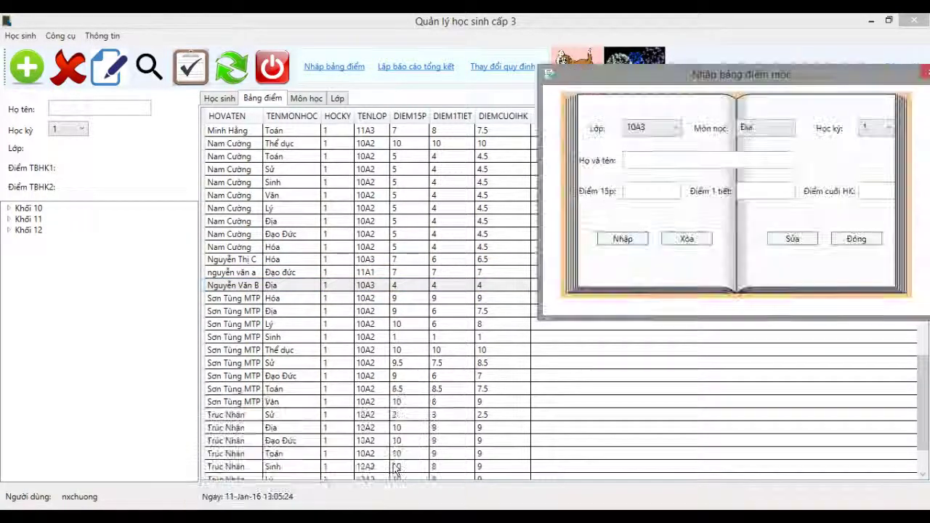
Delete student 11's Địa record for class 10A3 through the grade entry form and refresh the score table.
{"action": "left_click", "coordinate": [715, 165]}
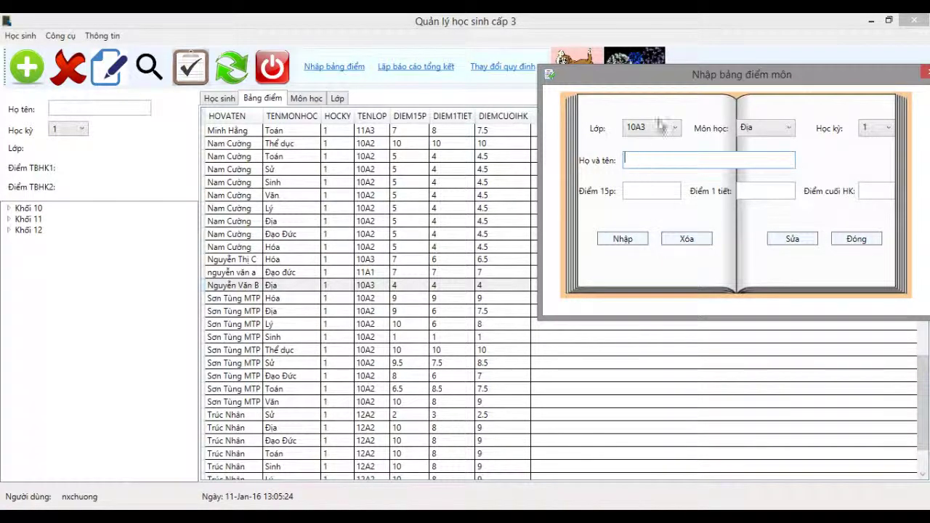
{"action": "left_click", "coordinate": [635, 241]}
{"action": "type", "text": "va"}
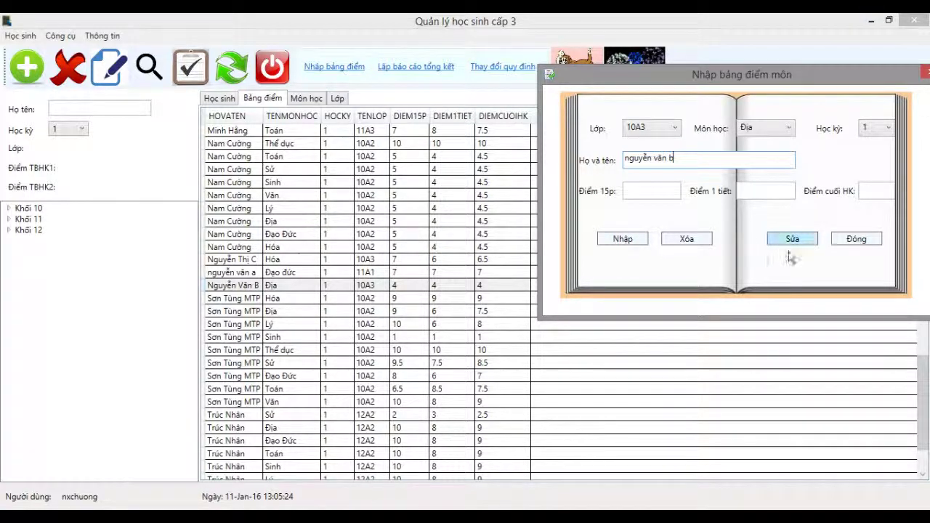
{"action": "left_click", "coordinate": [687, 238]}
{"action": "left_click", "coordinate": [524, 312]}
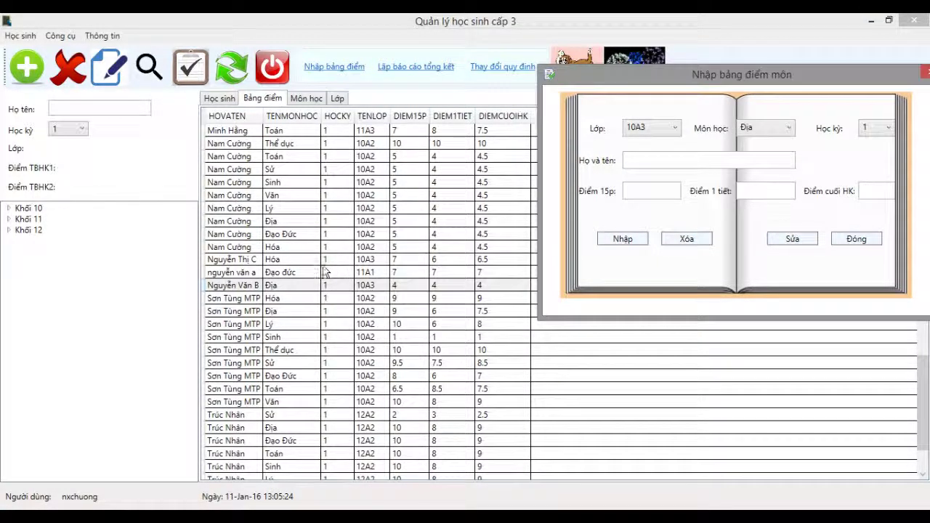
{"action": "left_click", "coordinate": [239, 75]}
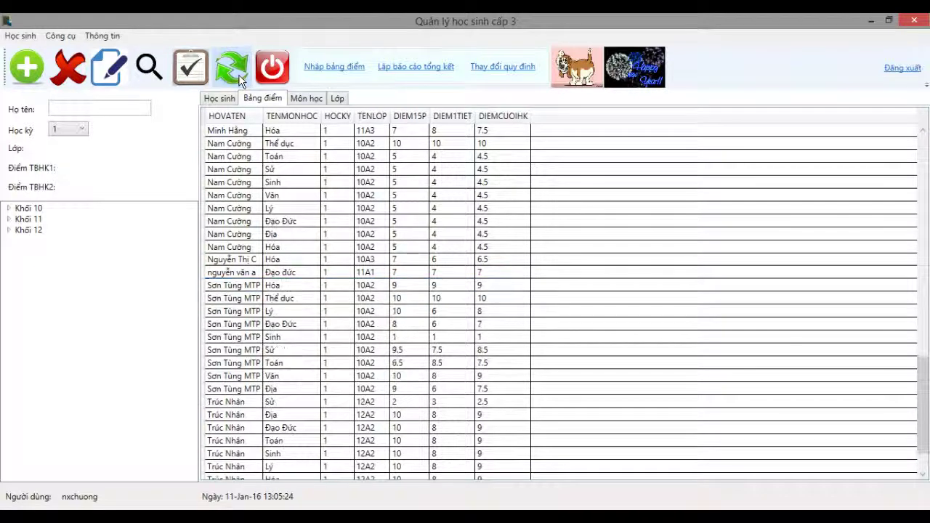
In the grade entry form, choose class 11A1 and subject Đạo đức, and fill in the full name from the matching score record.
{"action": "left_click", "coordinate": [231, 272]}
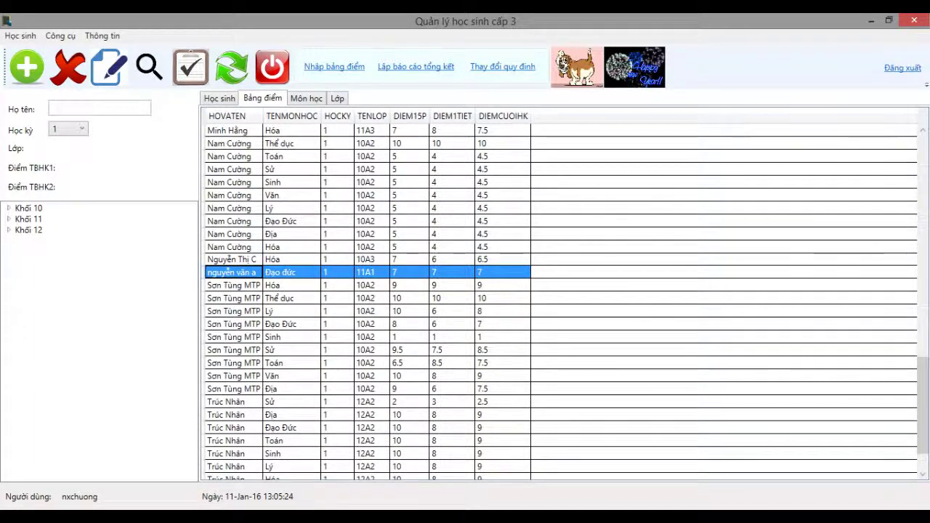
{"action": "left_click", "coordinate": [342, 474]}
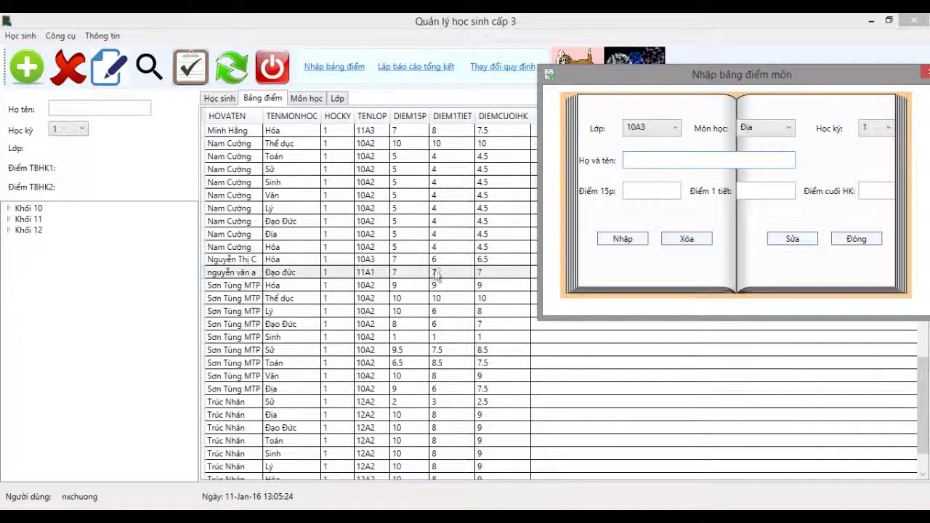
{"action": "left_click", "coordinate": [675, 129]}
{"action": "left_click", "coordinate": [666, 202]}
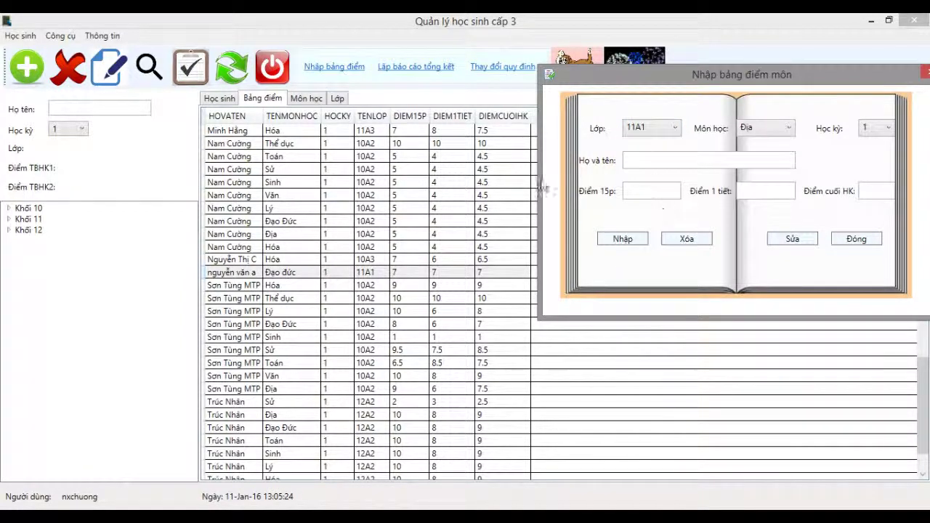
{"action": "left_click", "coordinate": [778, 129]}
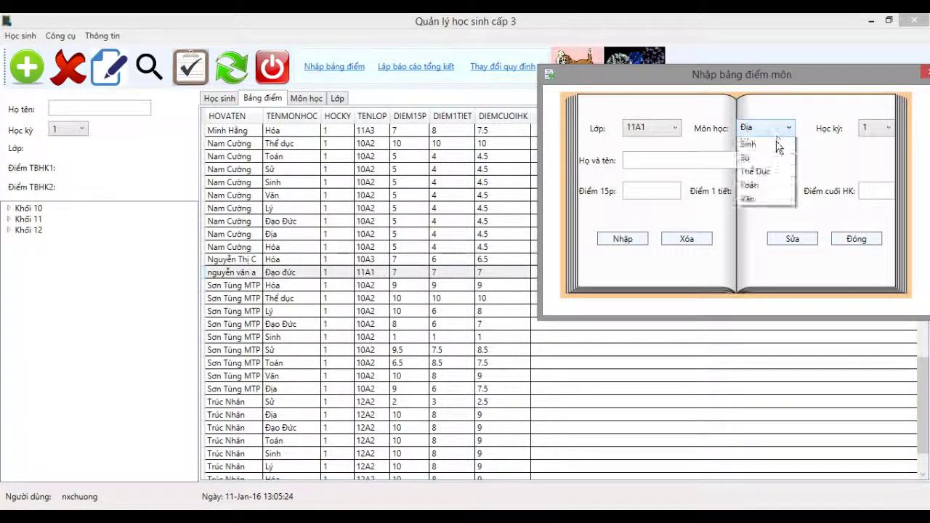
{"action": "left_click", "coordinate": [773, 156]}
{"action": "left_click", "coordinate": [723, 166]}
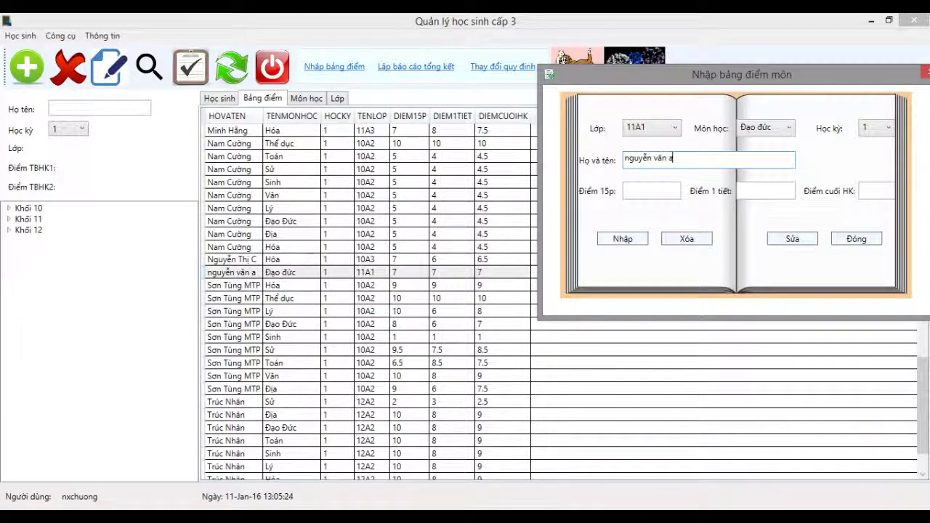
Delete the Đạo đức record of the class 11A1 student and return to the full name field.
{"action": "left_click", "coordinate": [681, 239]}
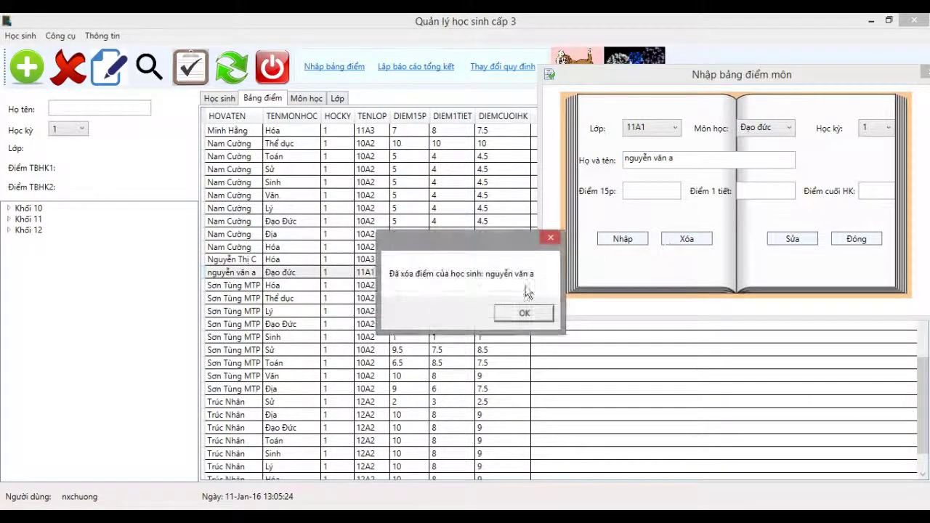
{"action": "left_click", "coordinate": [534, 317]}
{"action": "left_click", "coordinate": [700, 165]}
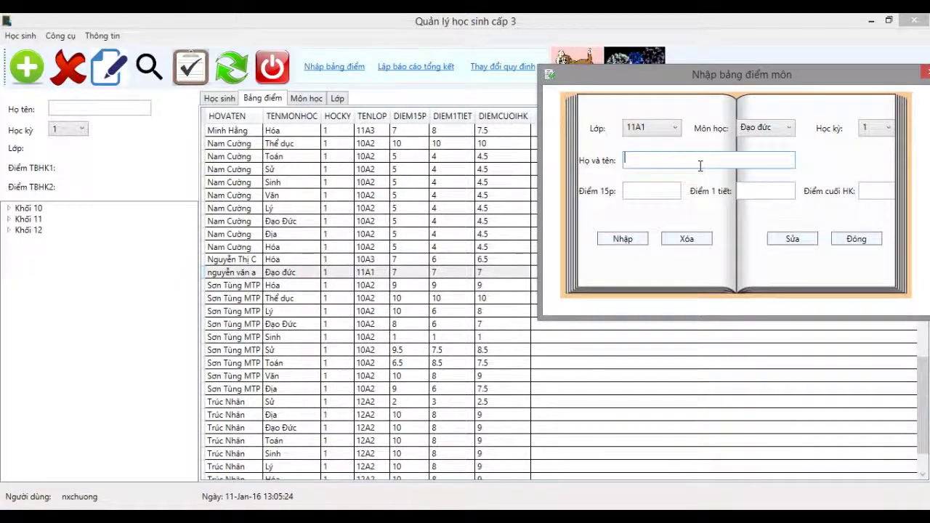
In the grade entry form, delete the Hóa record of the class 10A3 student, identified by the full name from the score table.
{"action": "left_click", "coordinate": [778, 128]}
{"action": "left_click", "coordinate": [770, 178]}
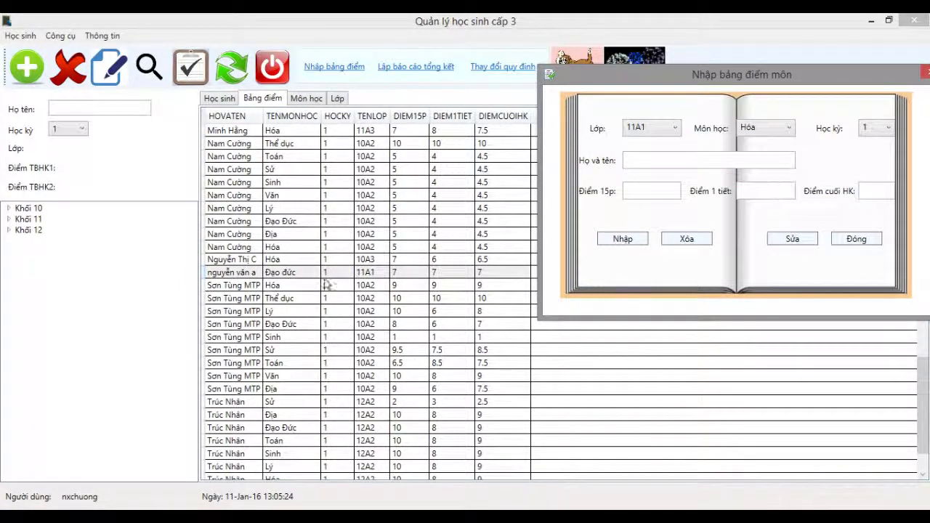
{"action": "left_click", "coordinate": [669, 128]}
{"action": "left_click", "coordinate": [654, 174]}
{"action": "left_click", "coordinate": [671, 166]}
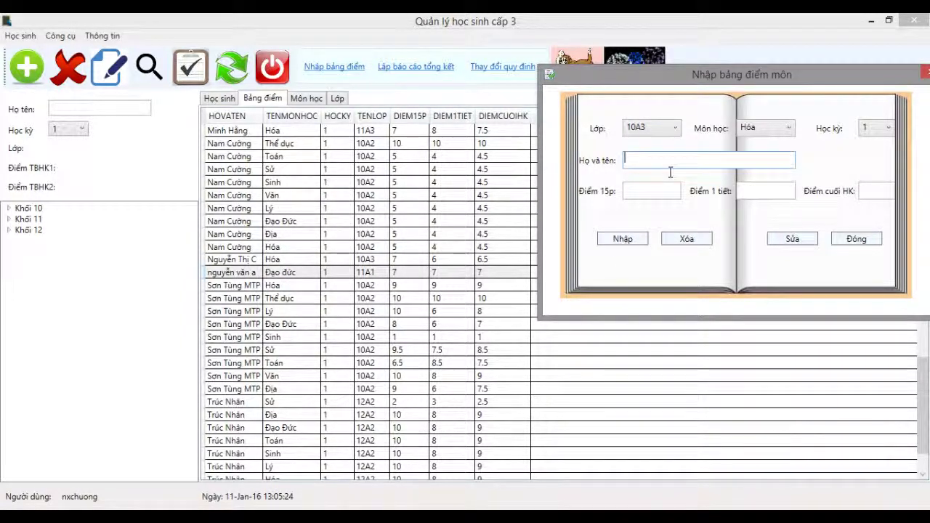
{"action": "type", "text": "nguyeễn thi"}
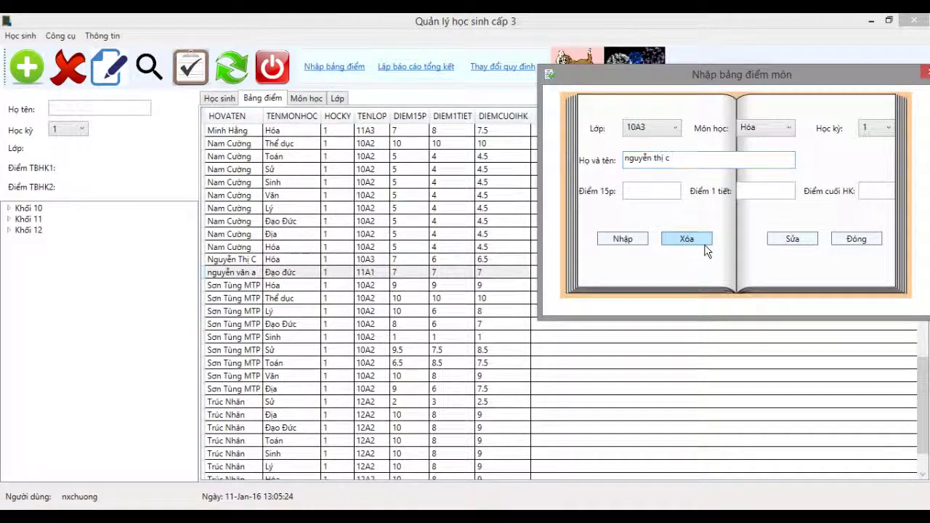
{"action": "left_click", "coordinate": [704, 244]}
{"action": "left_click", "coordinate": [549, 318]}
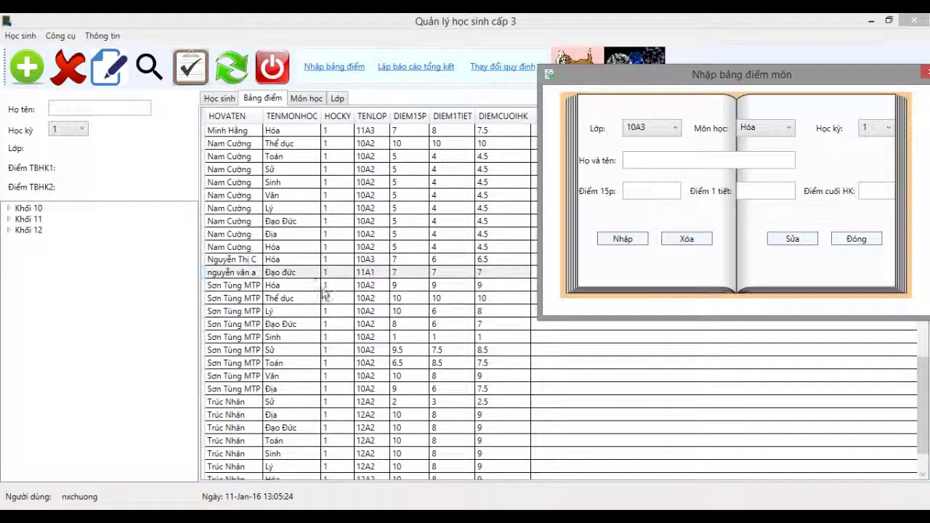
Return to the main window's score table and refresh it after deleting the two records.
{"action": "left_click", "coordinate": [257, 260]}
{"action": "left_click", "coordinate": [257, 272]}
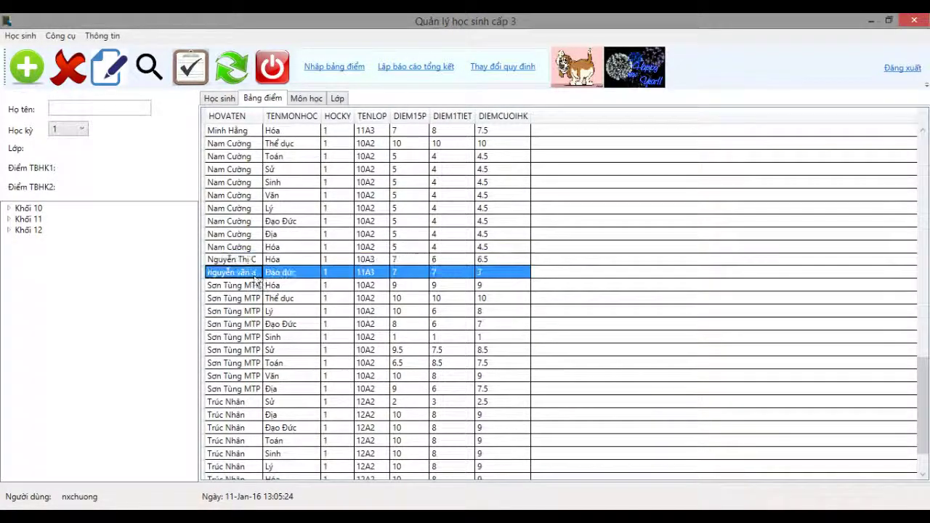
{"action": "left_click", "coordinate": [238, 76]}
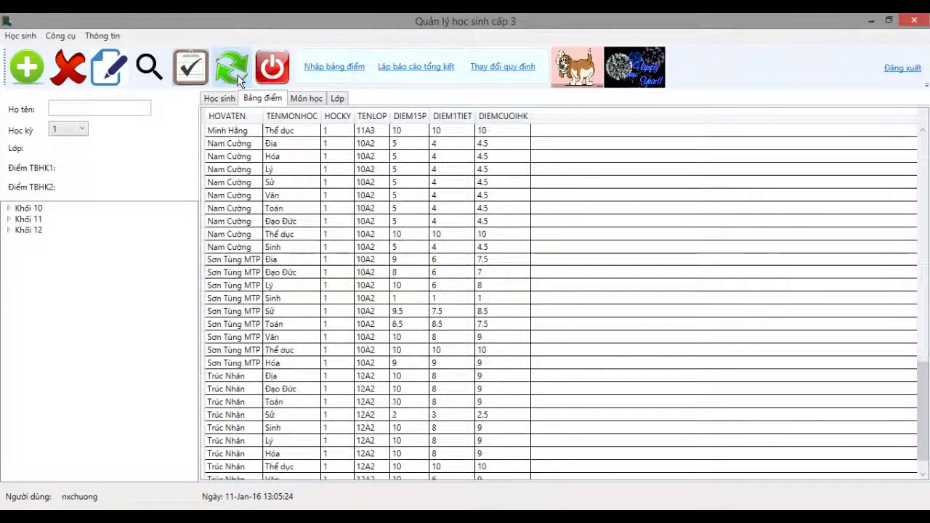
Examine the refreshed score table from end to start for the deleted Hóa and Đạo đức records.
{"action": "left_click_drag", "start_coordinate": [256, 154], "coordinate": [283, 399]}
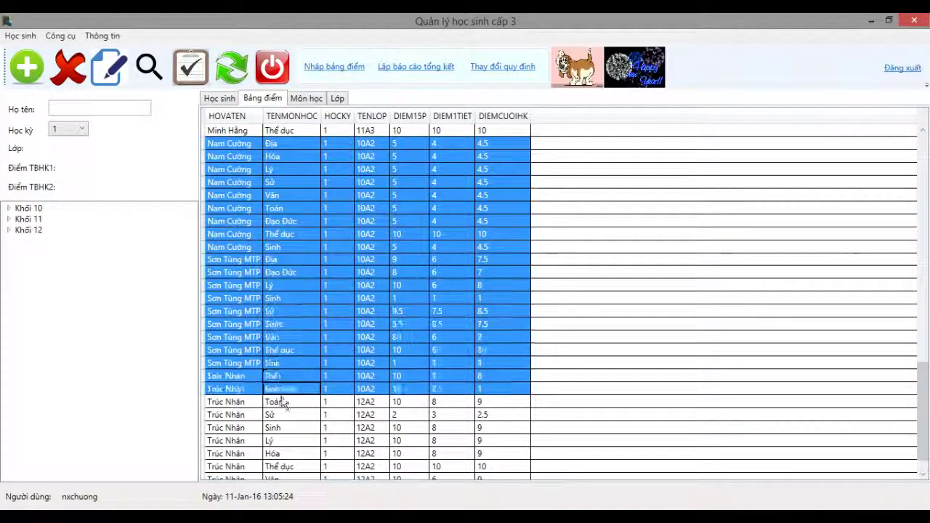
{"action": "left_click_drag", "start_coordinate": [240, 272], "coordinate": [213, 245]}
{"action": "left_click", "coordinate": [240, 221]}
{"action": "left_click", "coordinate": [279, 311]}
{"action": "scroll", "coordinate": [278, 324], "scroll_direction": "down", "scroll_amount": 1}
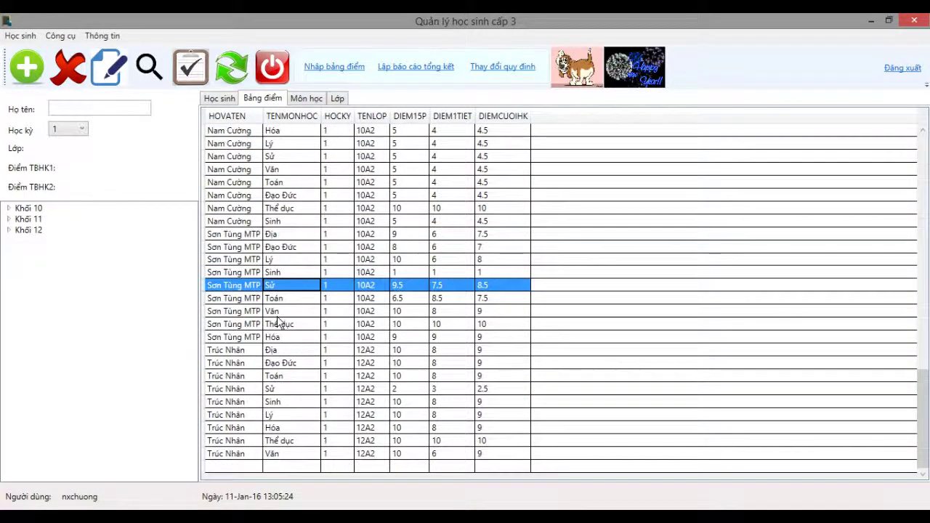
{"action": "scroll", "coordinate": [277, 291], "scroll_direction": "up", "scroll_amount": 18}
{"action": "scroll", "coordinate": [276, 272], "scroll_direction": "up", "scroll_amount": 3}
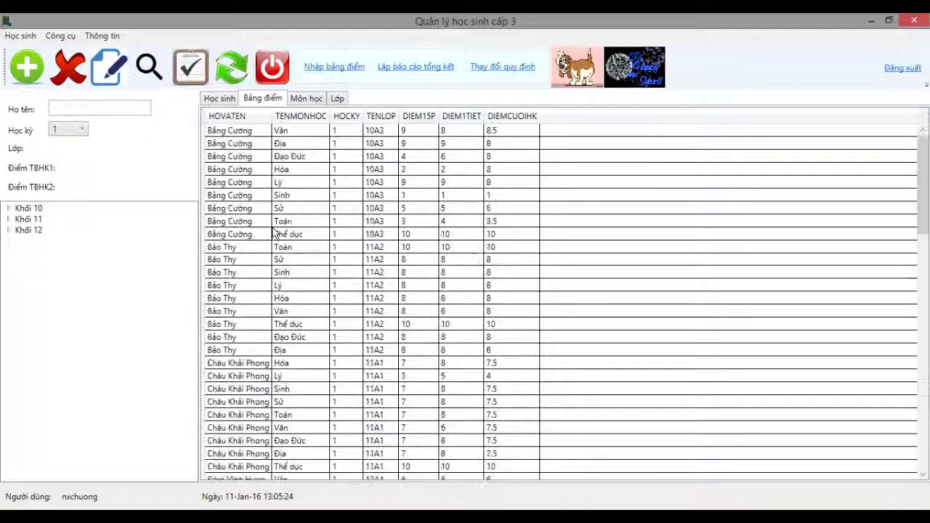
{"action": "scroll", "coordinate": [383, 289], "scroll_direction": "down", "scroll_amount": 3}
{"action": "scroll", "coordinate": [380, 287], "scroll_direction": "up", "scroll_amount": 3}
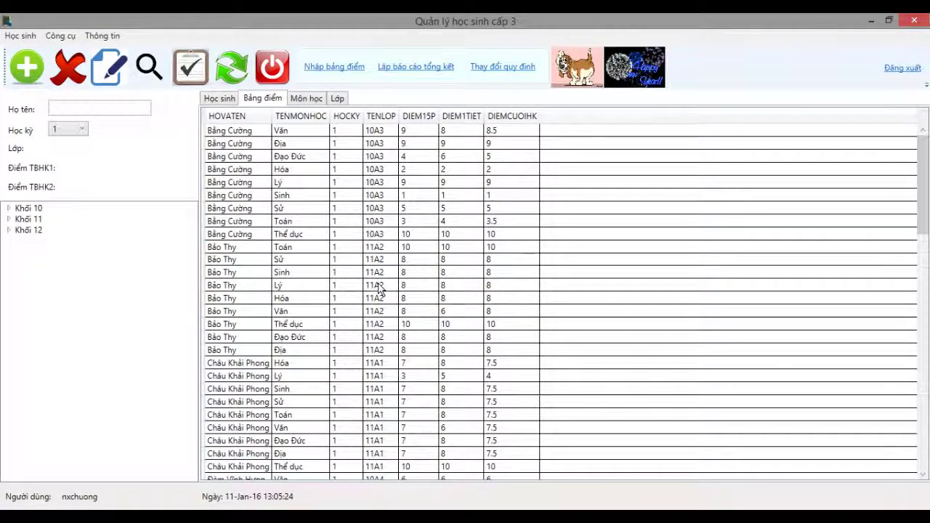
Search by full name for the class 11A1 student whose Đạo đức record was deleted.
{"action": "left_click", "coordinate": [127, 113]}
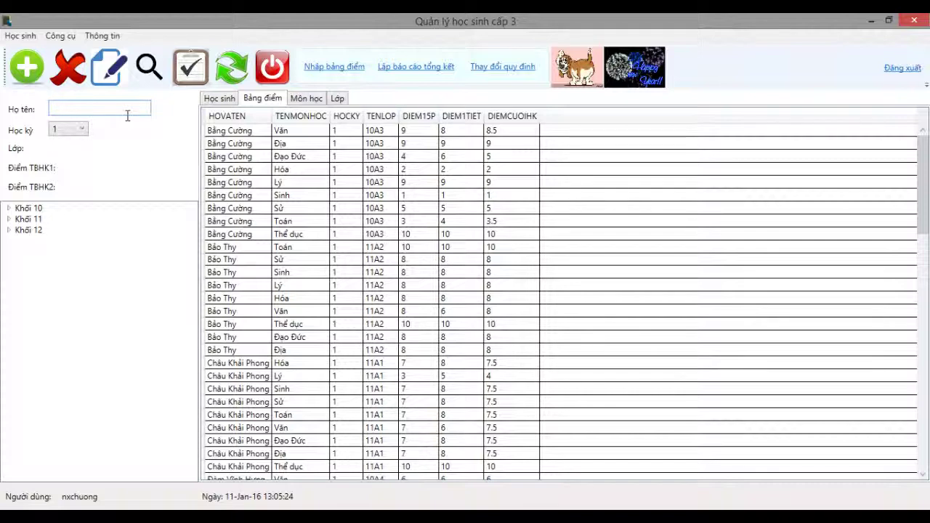
{"action": "type", "text": "nguyêễn văn a"}
{"action": "left_click", "coordinate": [150, 68]}
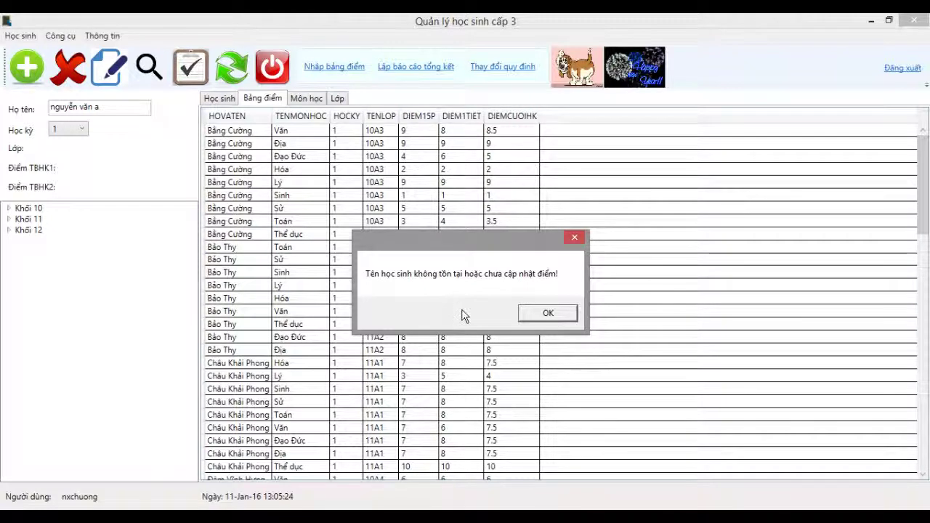
{"action": "left_click", "coordinate": [557, 319]}
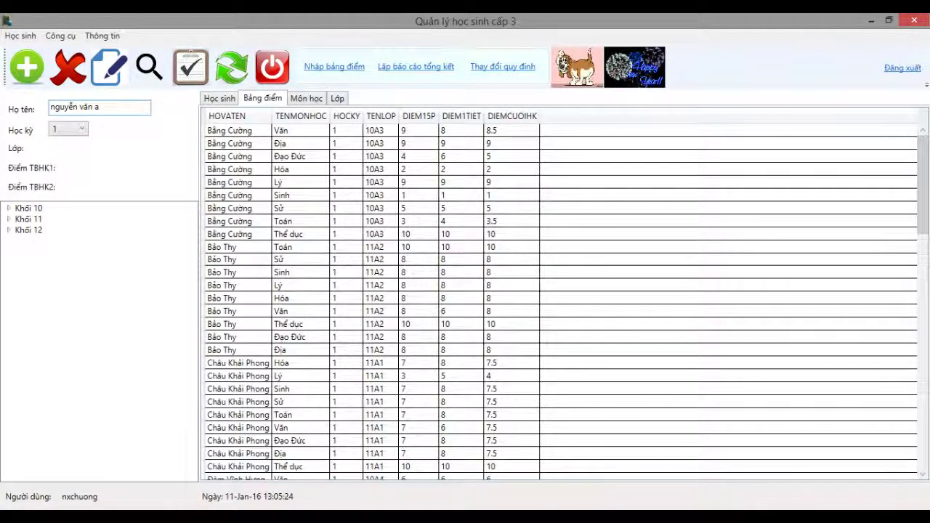